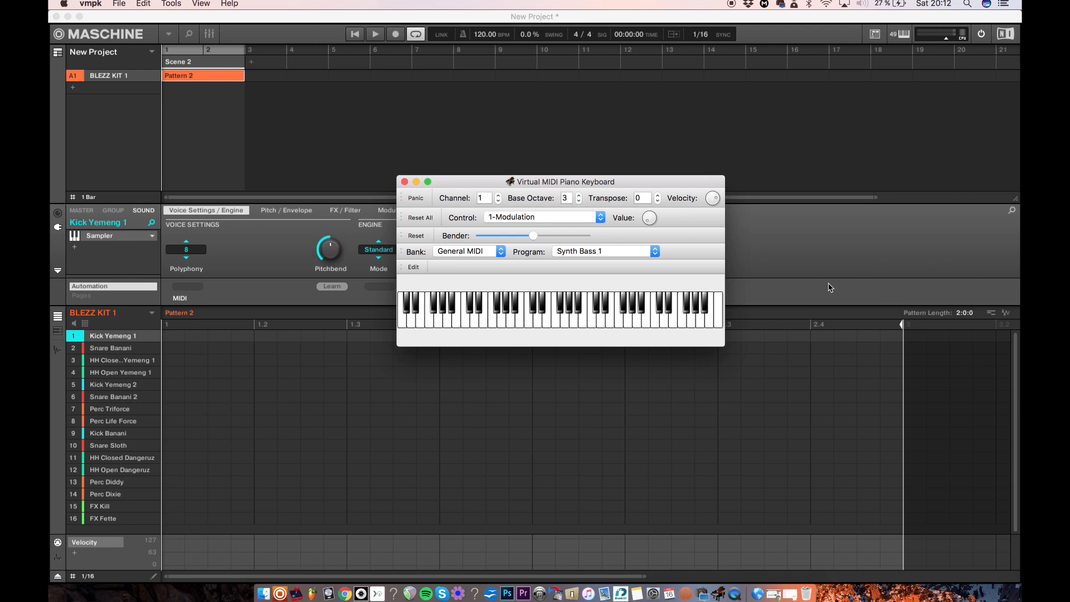
Step: Move the Virtual MIDI Piano Keyboard window aside and return focus to Maschine
{"action": "left_click", "coordinate": [276, 257]}
{"action": "left_click_drag", "start_coordinate": [500, 181], "coordinate": [737, 173]}
{"action": "left_click", "coordinate": [213, 283]}
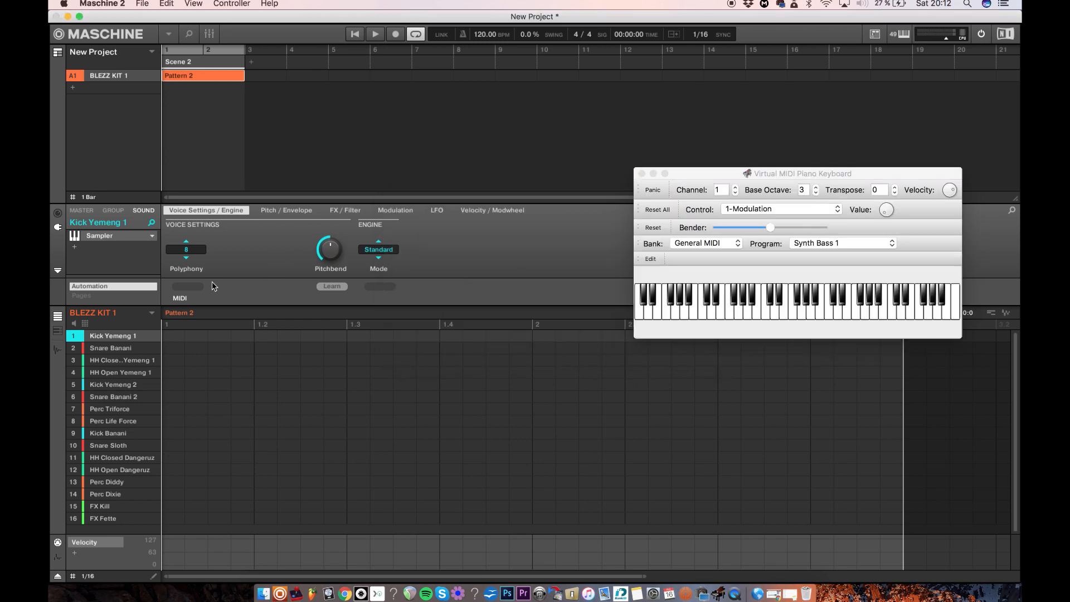
Step: Set the key mode in the BLEZZ KIT 1 group's MIDI input routing to Drumkit
{"action": "left_click", "coordinate": [105, 211]}
{"action": "left_click", "coordinate": [58, 214]}
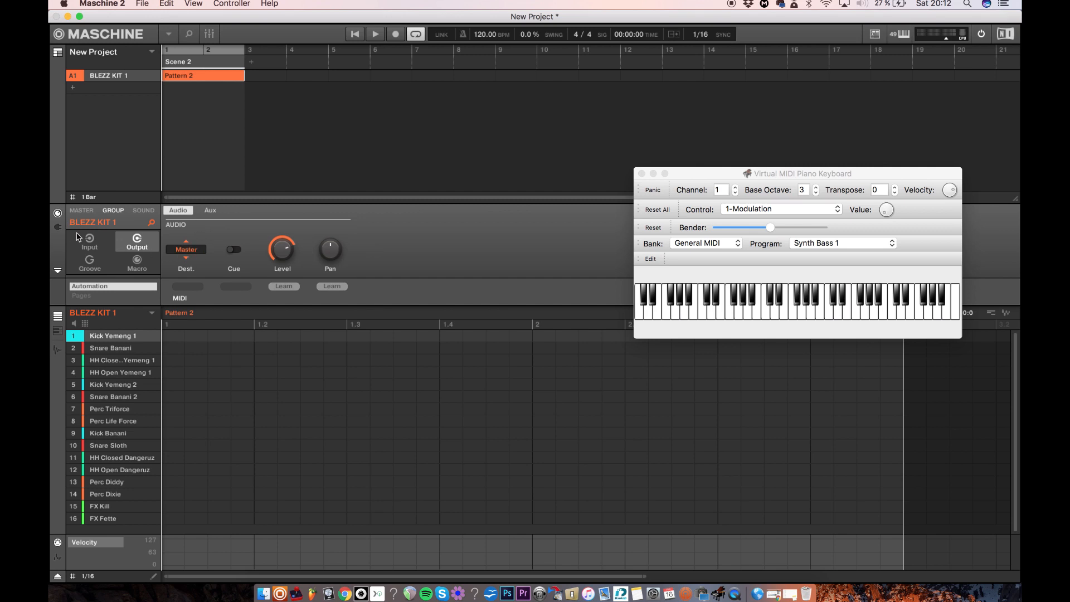
{"action": "left_click", "coordinate": [58, 226]}
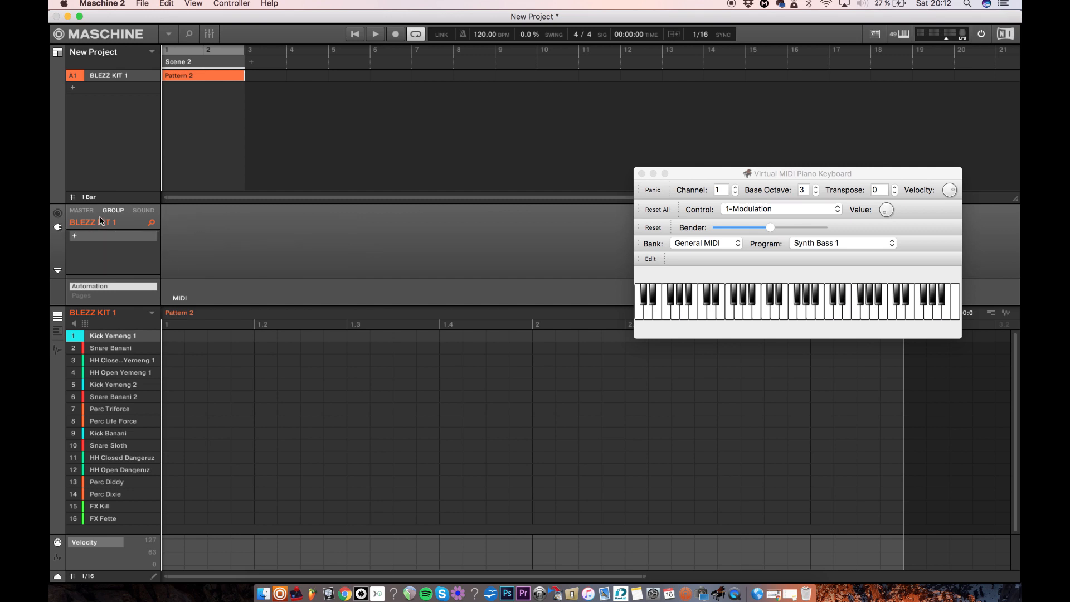
{"action": "left_click", "coordinate": [143, 211]}
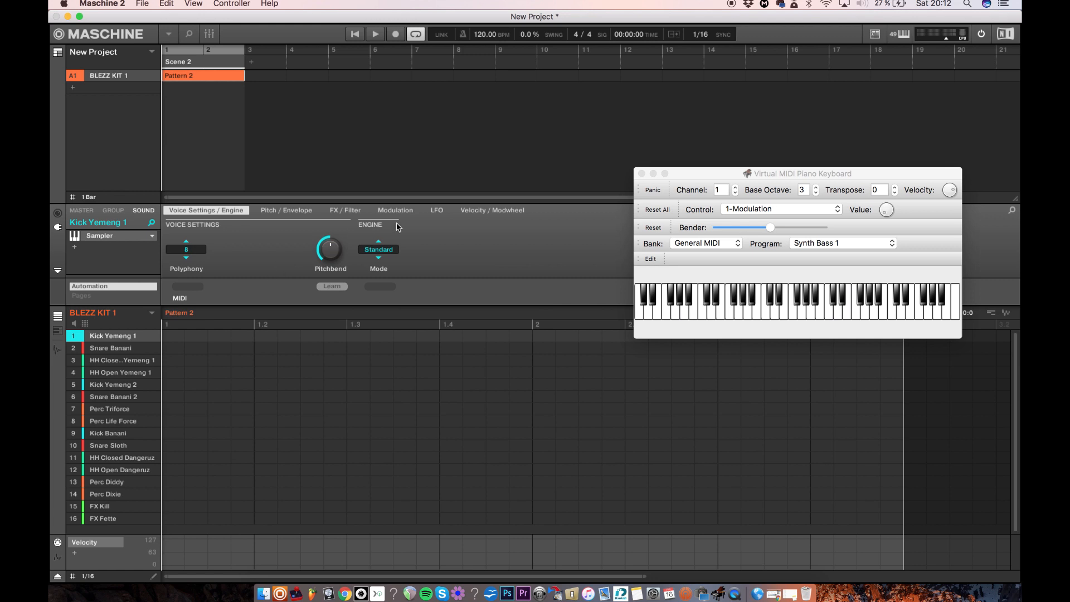
{"action": "left_click", "coordinate": [58, 215]}
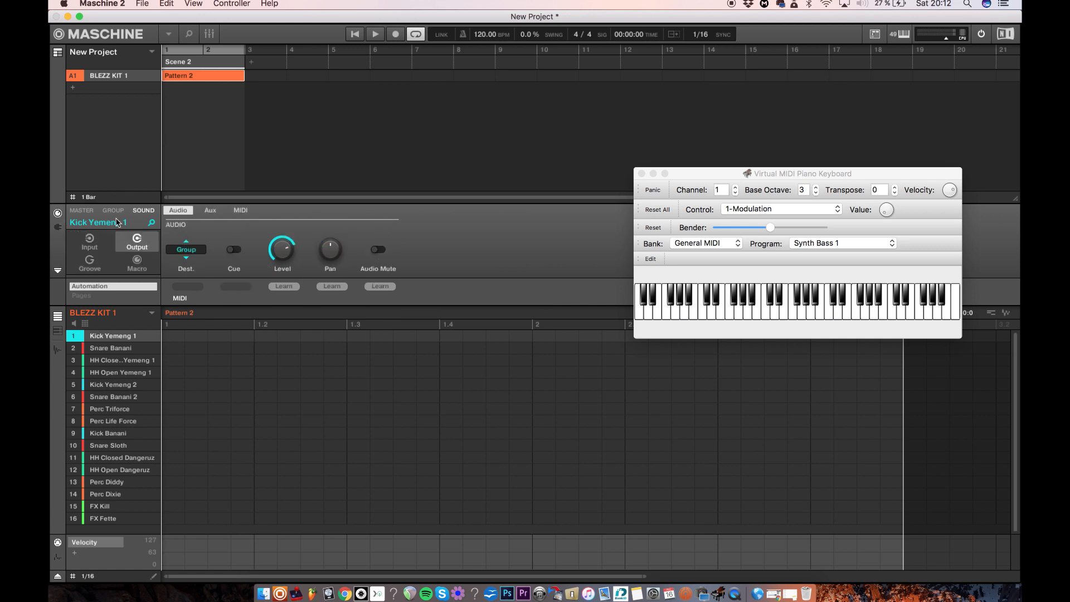
{"action": "left_click", "coordinate": [91, 244]}
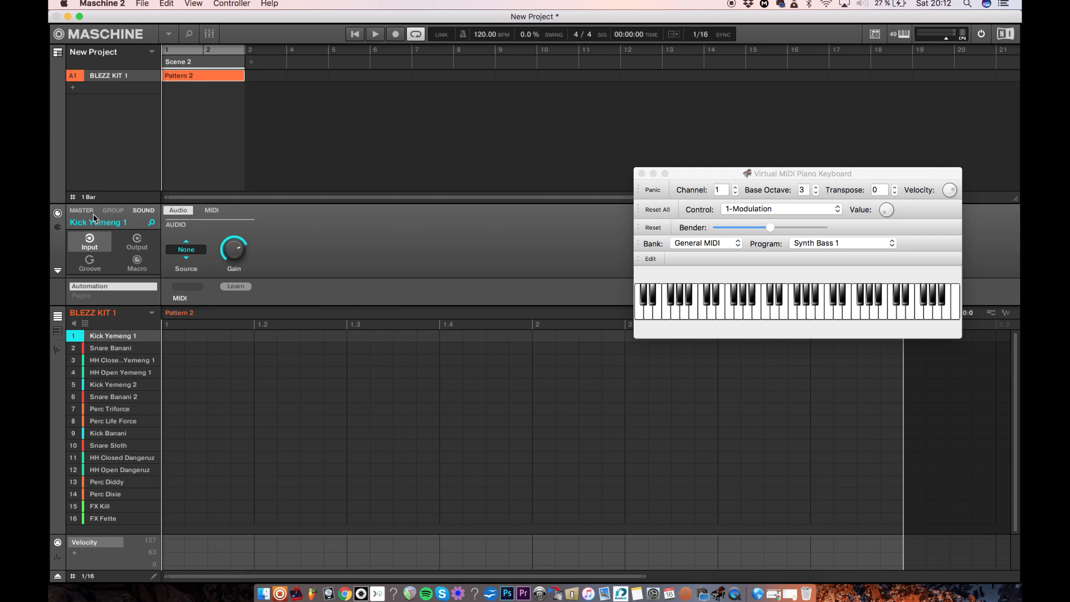
{"action": "left_click", "coordinate": [112, 211]}
{"action": "left_click", "coordinate": [188, 251]}
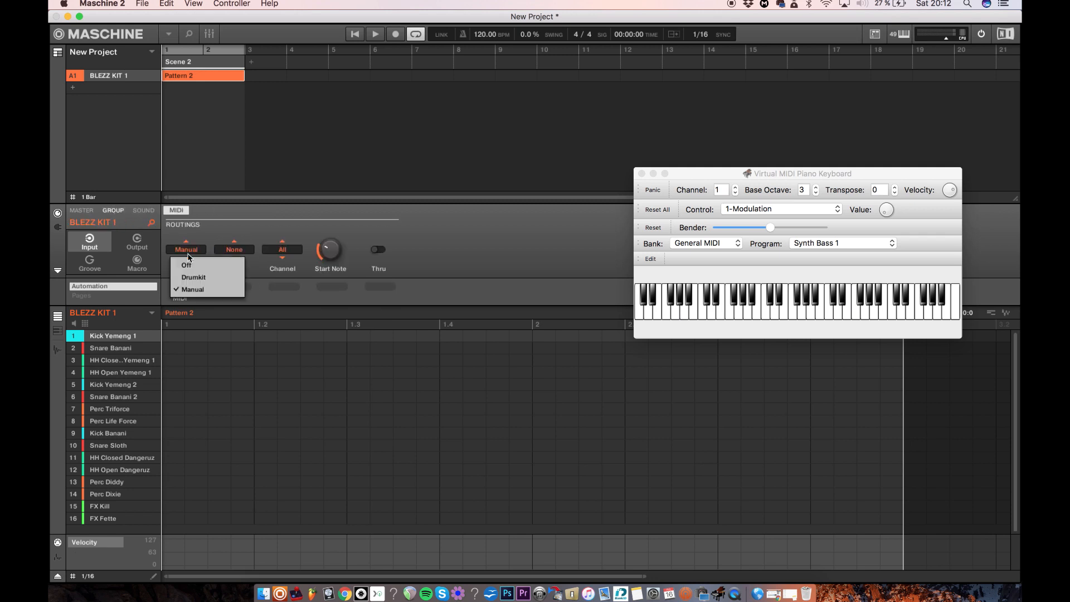
{"action": "left_click", "coordinate": [195, 278]}
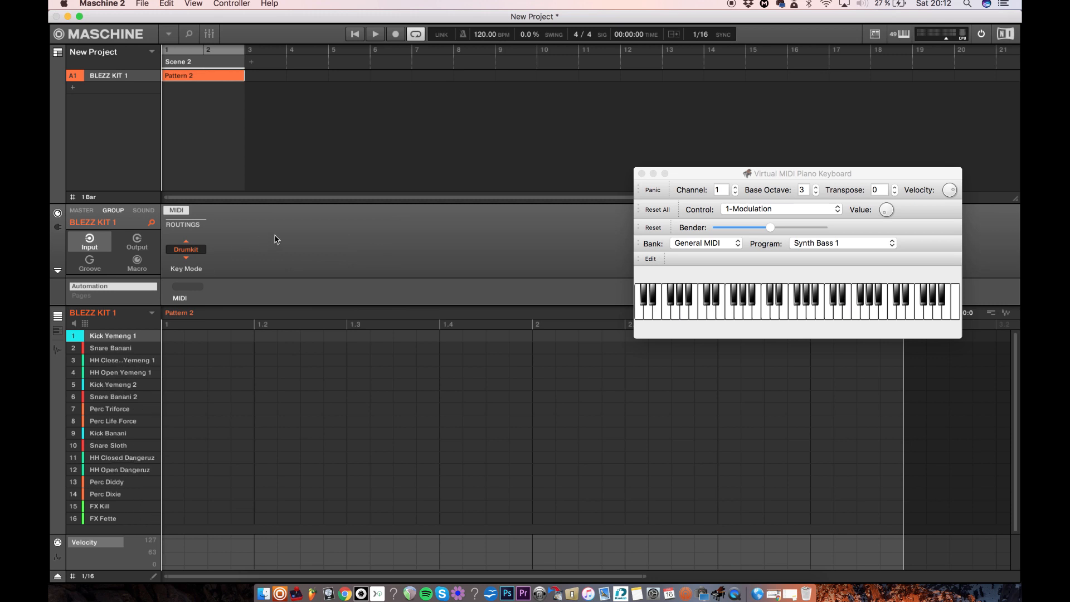
Step: Move the Virtual MIDI Piano Keyboard back over the middle of the project and alternate focus between it and Maschine
{"action": "left_click_drag", "start_coordinate": [695, 174], "coordinate": [451, 185]}
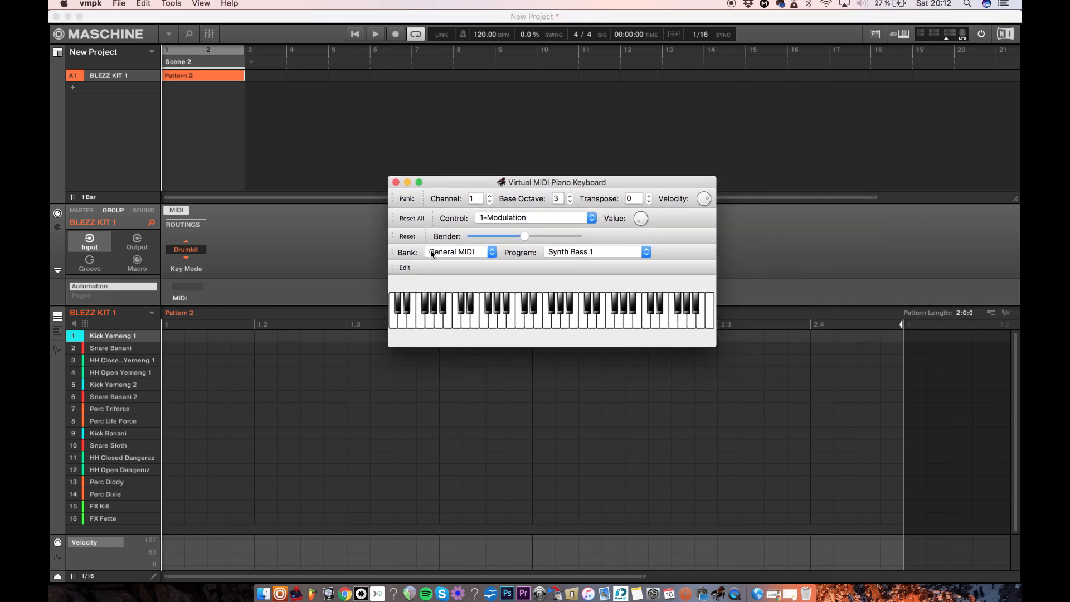
{"action": "left_click", "coordinate": [284, 246]}
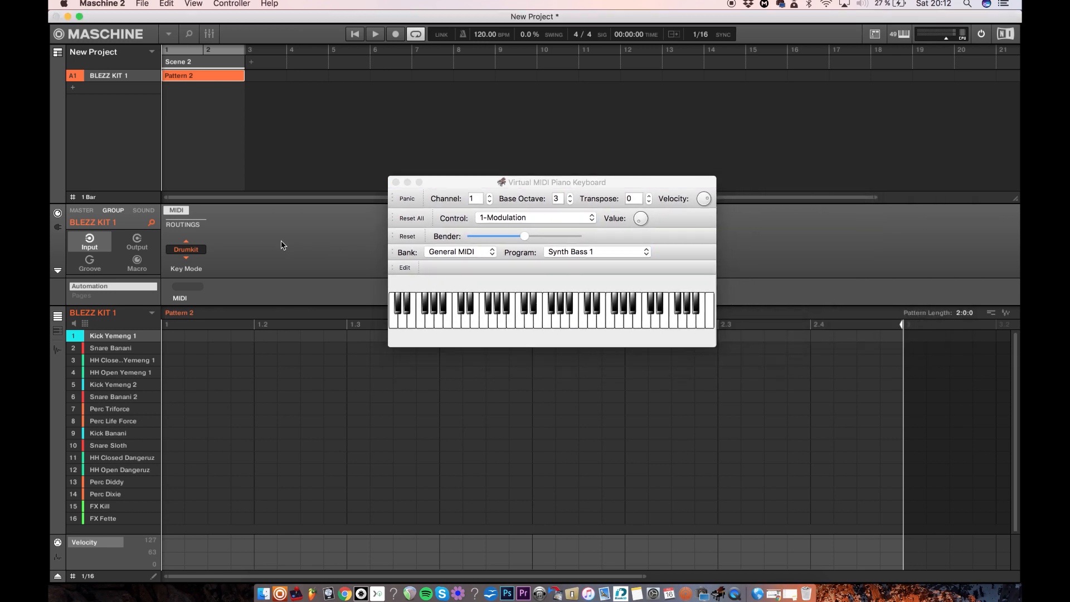
{"action": "left_click", "coordinate": [465, 182]}
{"action": "left_click", "coordinate": [290, 275]}
{"action": "left_click", "coordinate": [459, 188]}
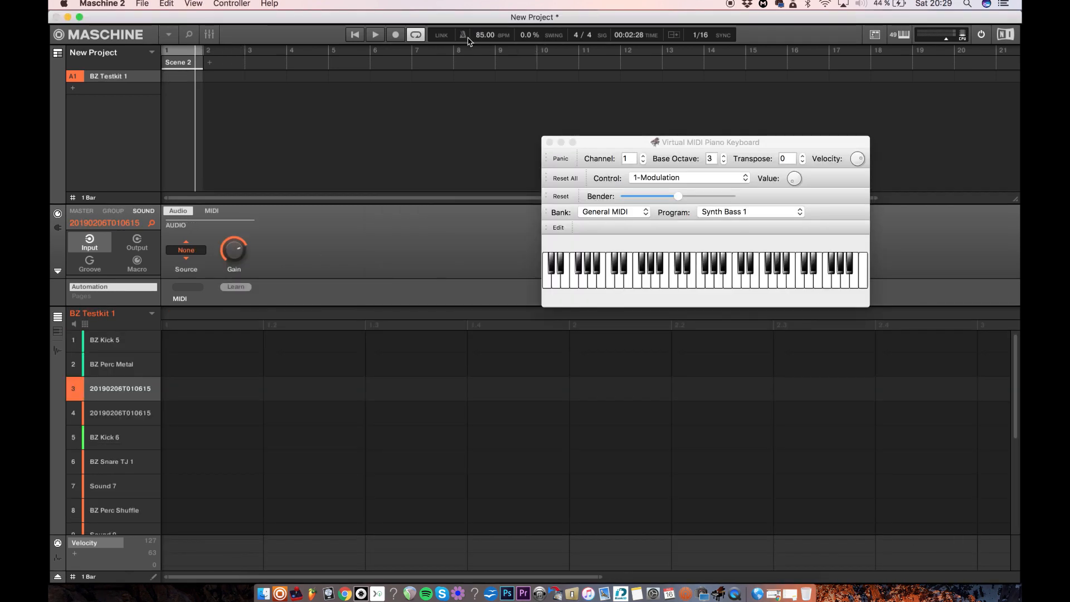
Step: Start playback with the metronome on and open the MIDI input routing of the BZ Testkit 1 group
{"action": "key", "text": "space"}
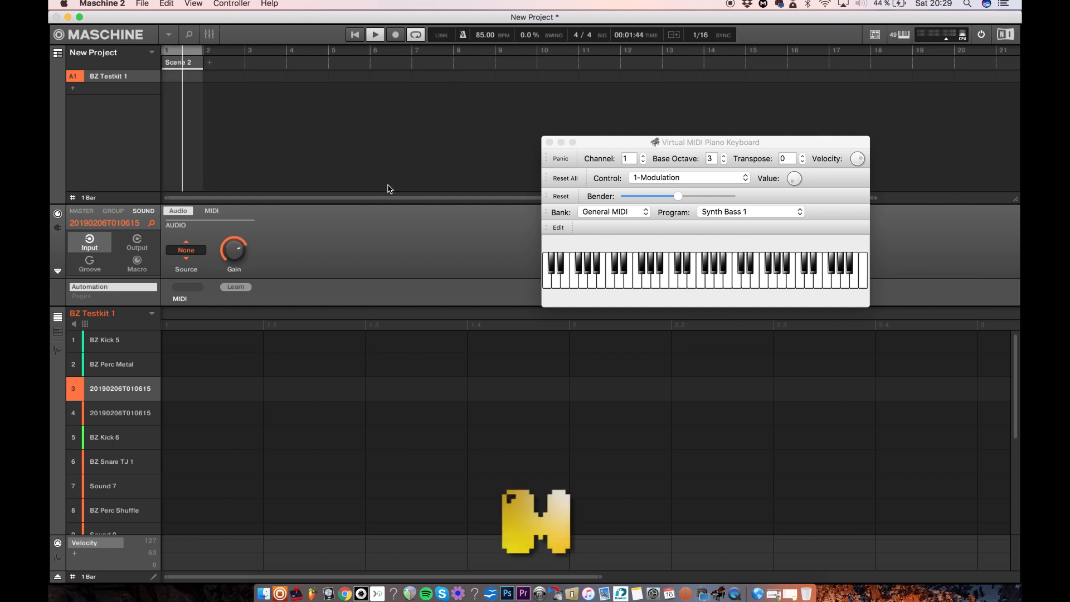
{"action": "left_click", "coordinate": [58, 228]}
{"action": "left_click", "coordinate": [59, 214]}
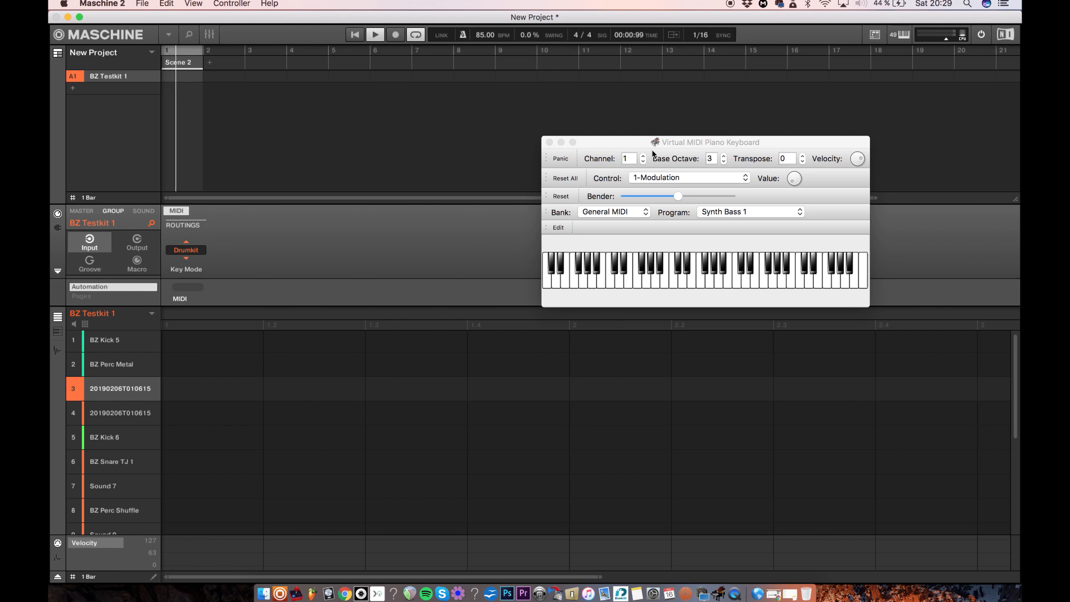
Step: Audition the BZ Testkit 1 drum sounds by playing the Virtual MIDI Piano Keyboard along with the metronome
{"action": "left_click", "coordinate": [619, 143]}
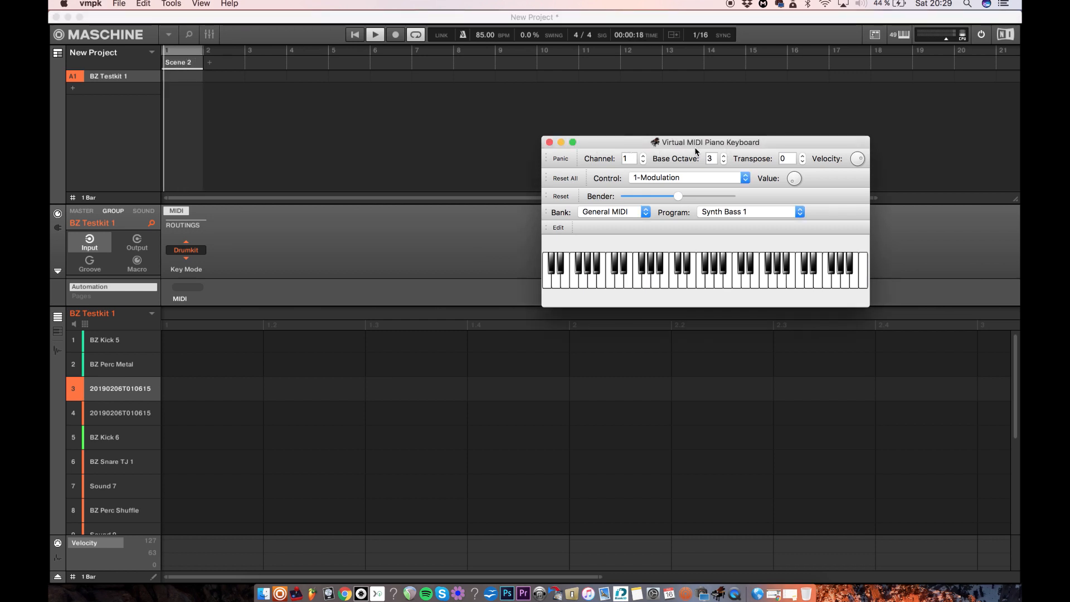
{"action": "key", "text": "c"}
{"action": "key", "text": "v"}
{"action": "key", "text": "z"}
{"action": "key", "text": "v"}
{"action": "key", "text": "b"}
{"action": "key", "text": "v"}
{"action": "key", "text": "x"}
{"action": "key", "text": "c"}
{"action": "key", "text": "x"}
{"action": "key", "text": "c"}
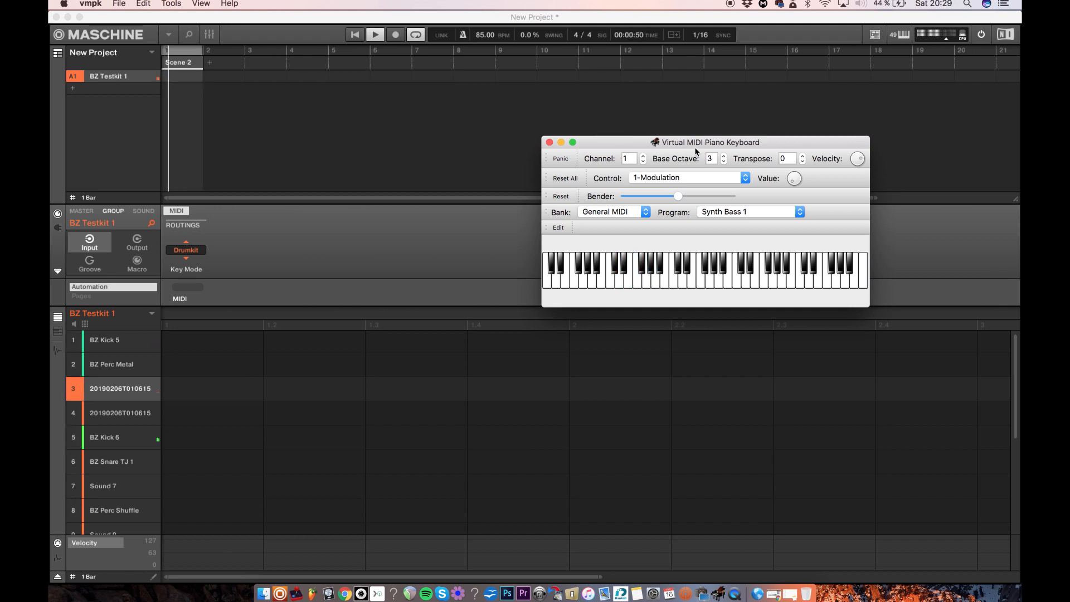
{"action": "key", "text": "v"}
{"action": "key", "text": "x"}
{"action": "key", "text": "v"}
{"action": "key", "text": "x"}
{"action": "key", "text": "c"}
{"action": "key", "text": "x"}
{"action": "key", "text": "v"}
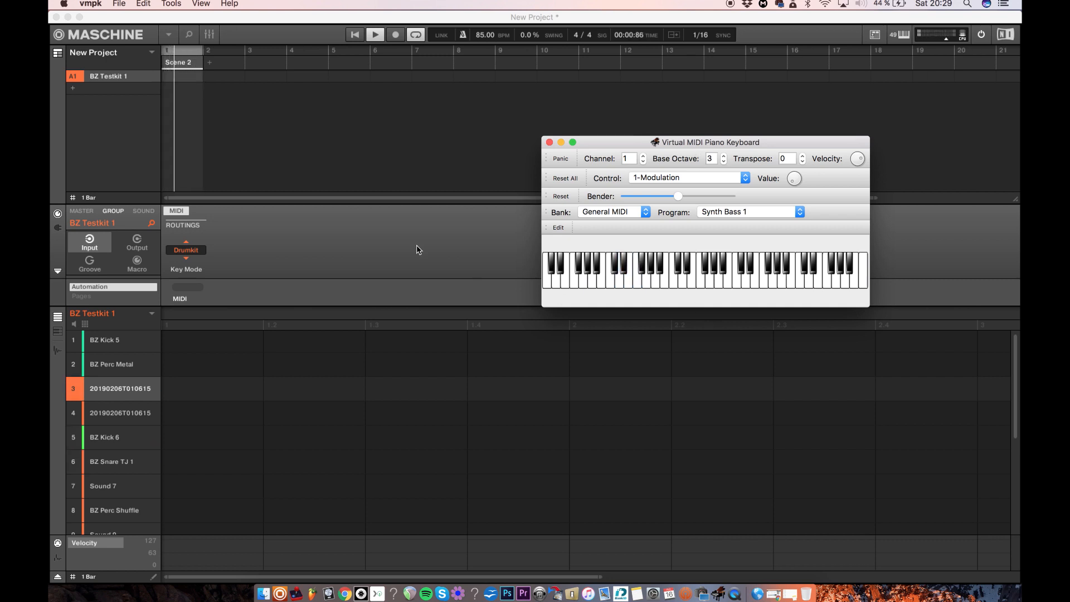
Step: Record a one-bar beat on sound 3, BZ Kick 6 and BZ Snare TJ 1 by playing the virtual keyboard, ending with recording off
{"action": "left_click", "coordinate": [415, 247]}
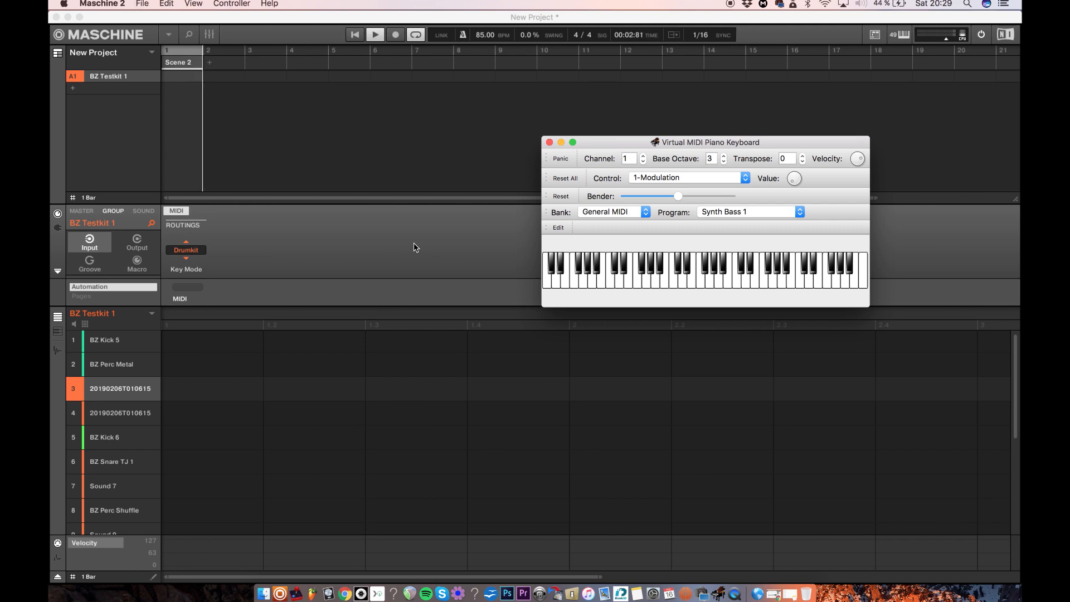
{"action": "key", "text": "shift+space"}
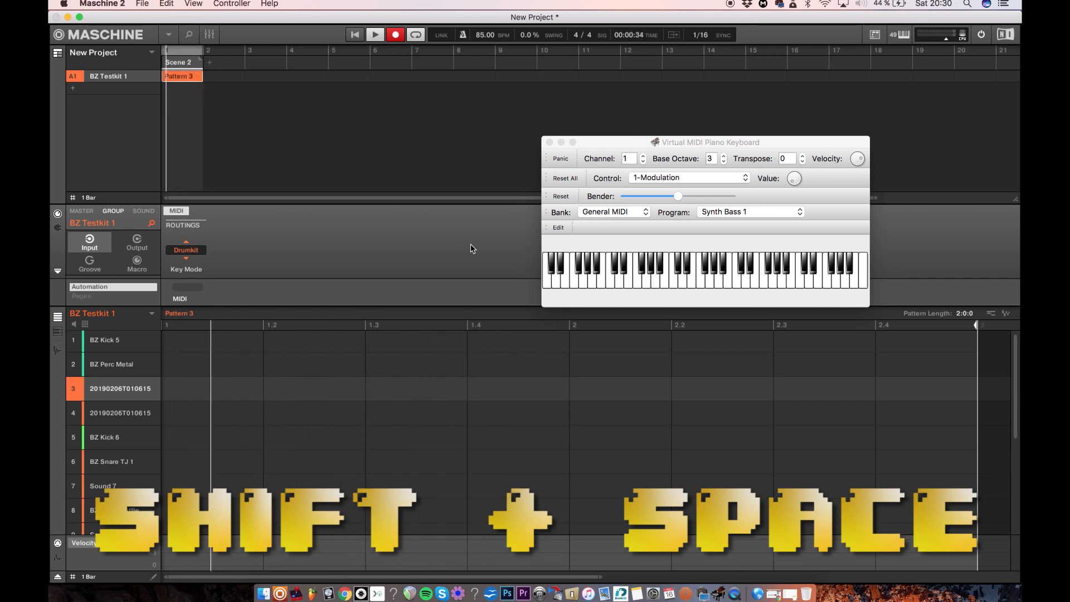
{"action": "left_click", "coordinate": [641, 146]}
{"action": "key", "text": "w"}
{"action": "key", "text": "e"}
{"action": "key", "text": "w"}
{"action": "key", "text": "w"}
{"action": "key", "text": "r"}
{"action": "key", "text": "w"}
{"action": "key", "text": "w"}
{"action": "key", "text": "e"}
{"action": "key", "text": "e"}
{"action": "key", "text": "w"}
{"action": "key", "text": "w"}
{"action": "key", "text": "r"}
{"action": "key", "text": "w"}
{"action": "key", "text": "w"}
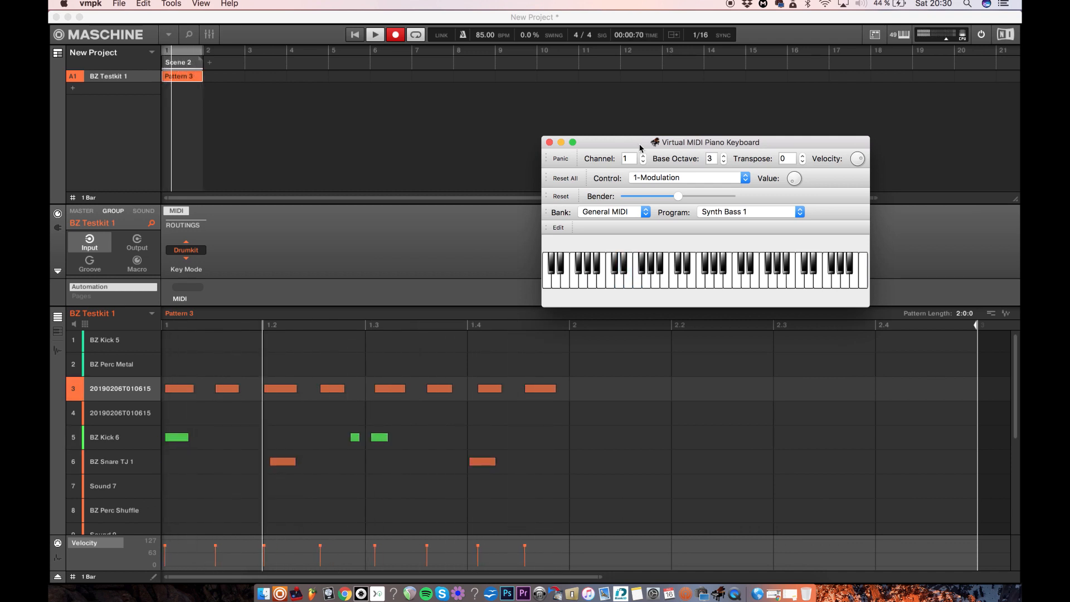
{"action": "left_click", "coordinate": [399, 37]}
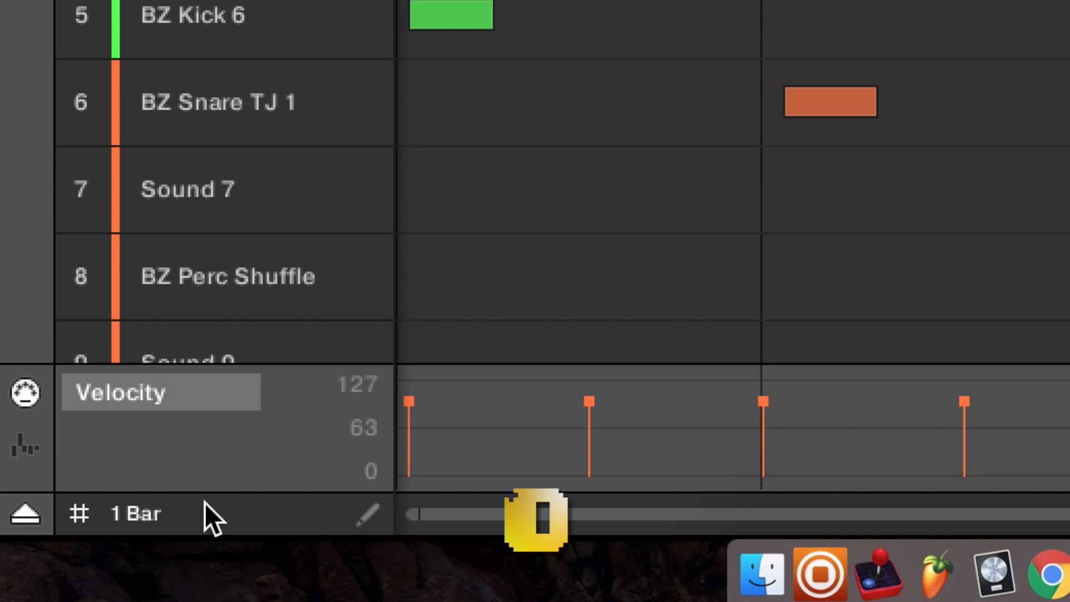
Step: Cycle the pattern's step grid through finer resolutions up to 1/128 and return it to 1 Bar
{"action": "key", "text": "2"}
{"action": "key", "text": "3"}
{"action": "key", "text": "4"}
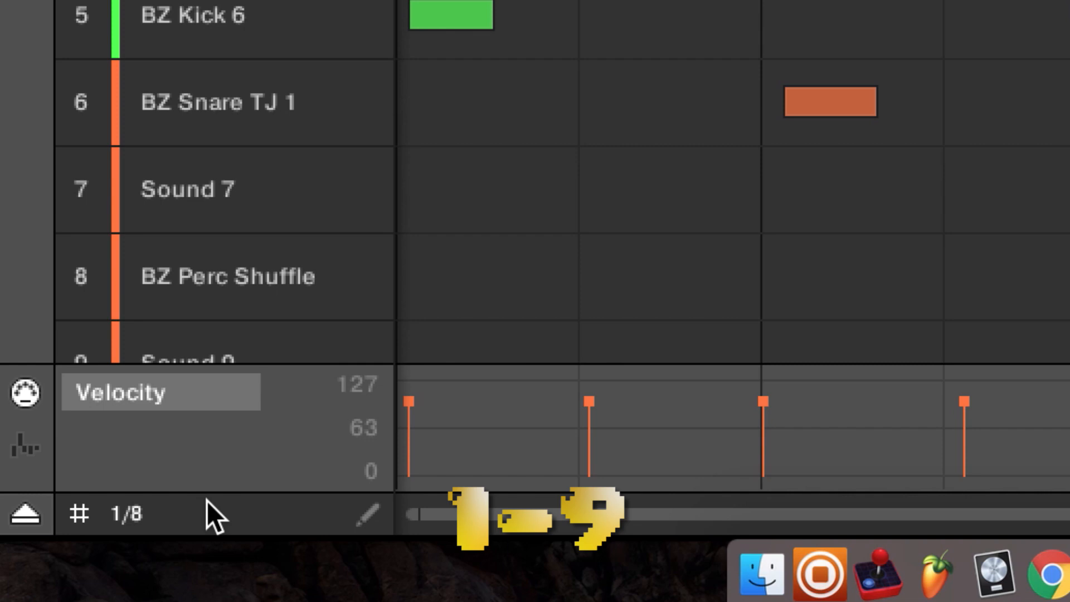
{"action": "key", "text": "5"}
{"action": "key", "text": "6"}
{"action": "key", "text": "7"}
{"action": "key", "text": "8"}
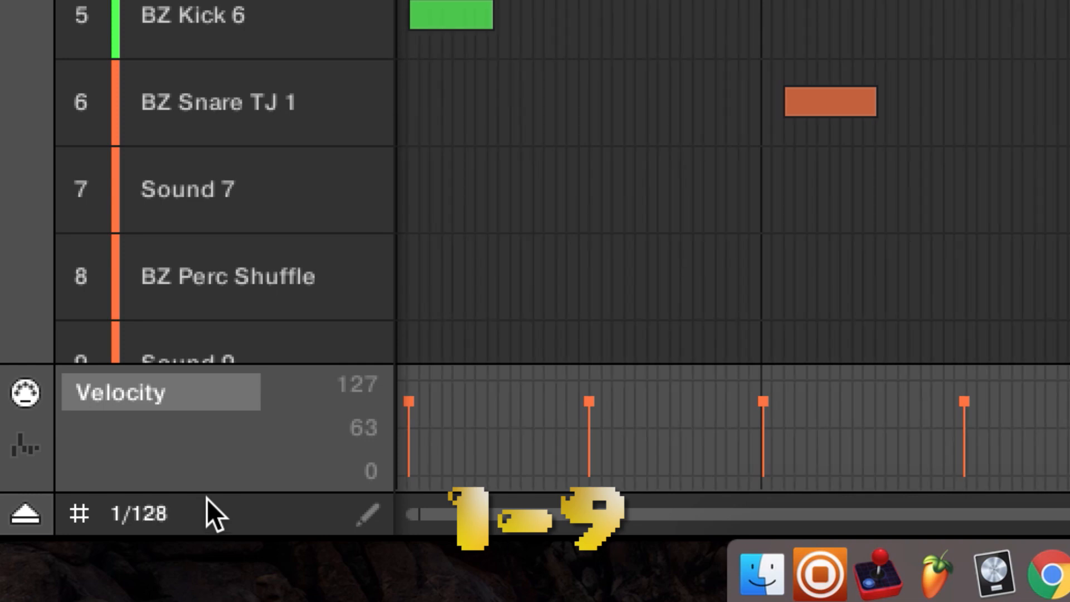
{"action": "key", "text": "1"}
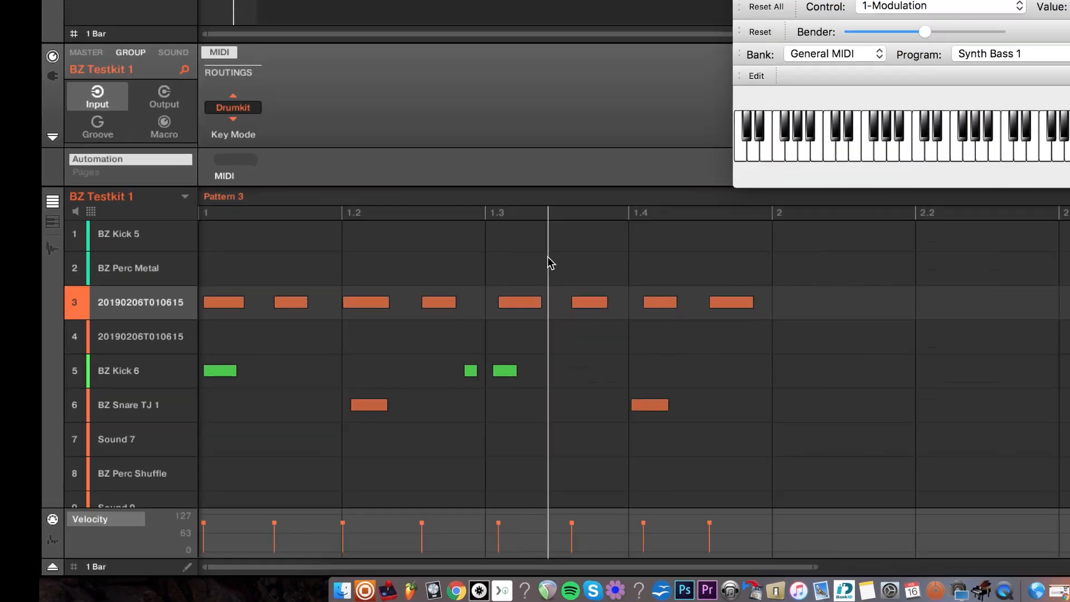
Step: Nudge the sound 3 and BZ Kick 6 notes just after 1.3 and the first BZ Snare TJ 1 note slightly earlier
{"action": "left_click_drag", "start_coordinate": [547, 256], "coordinate": [494, 422]}
{"action": "key", "text": "alt+Left"}
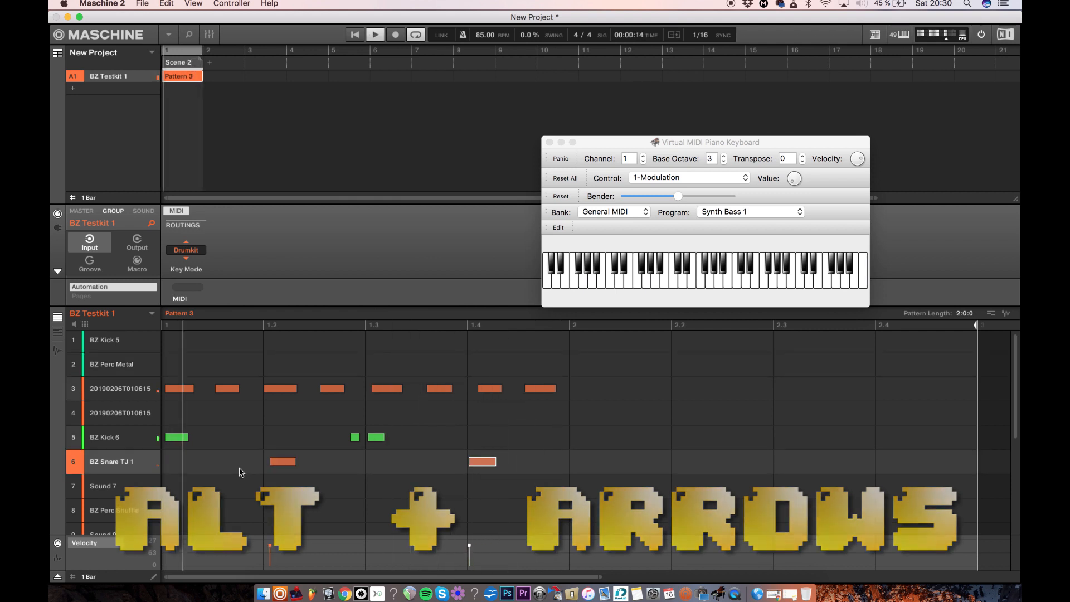
{"action": "key", "text": "Up"}
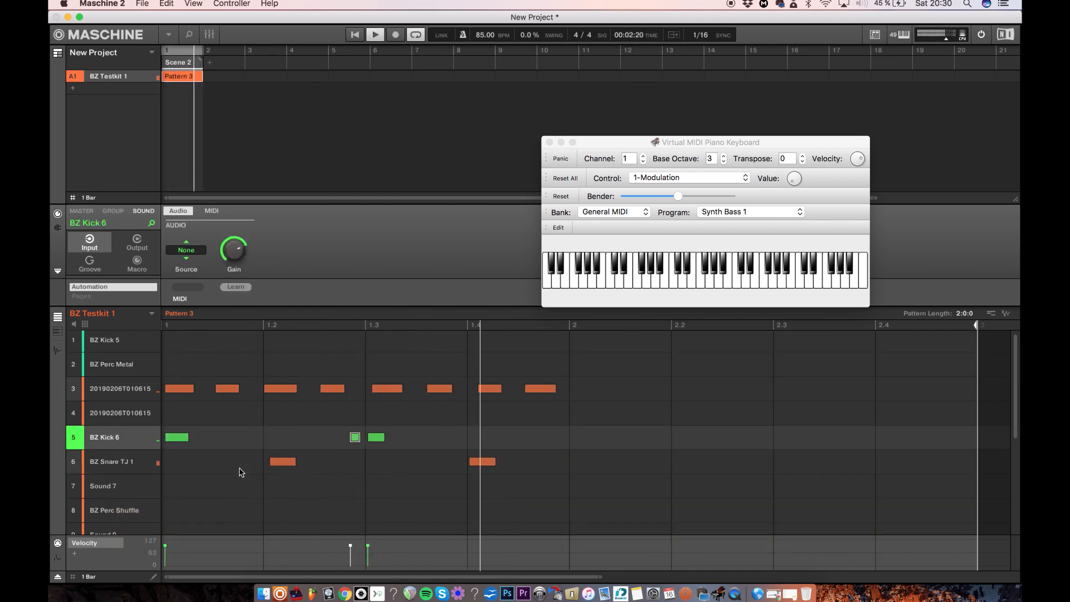
{"action": "key", "text": "Up"}
{"action": "key", "text": "Up"}
{"action": "key", "text": "Right"}
{"action": "key", "text": "Right"}
{"action": "key", "text": "Right"}
{"action": "key", "text": "Right"}
{"action": "key", "text": "Right"}
{"action": "key", "text": "Down"}
{"action": "key", "text": "Down"}
{"action": "key", "text": "Down"}
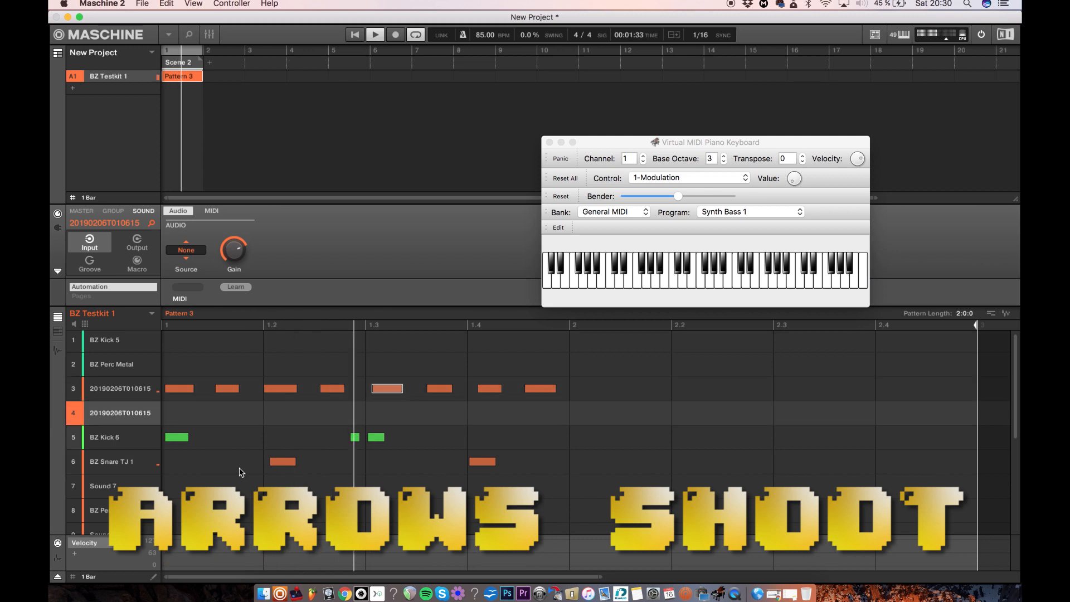
{"action": "key", "text": "Right"}
{"action": "key", "text": "alt+Left"}
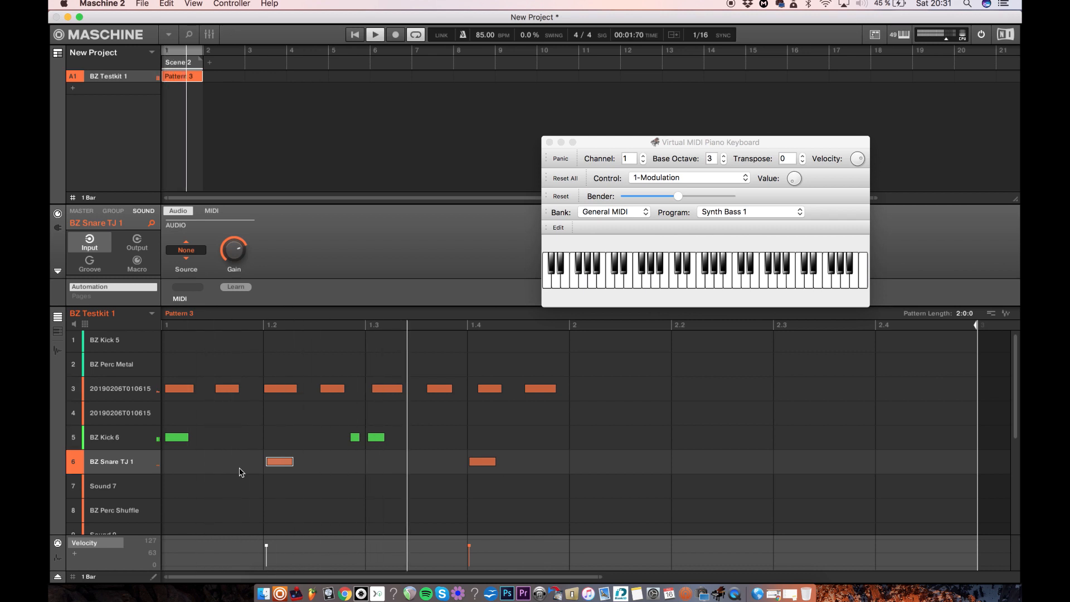
Step: Nudge the two sound 3 notes between 1.3 and 1.4 slightly earlier, one at a time
{"action": "key", "text": "Up"}
{"action": "key", "text": "Up"}
{"action": "key", "text": "Up"}
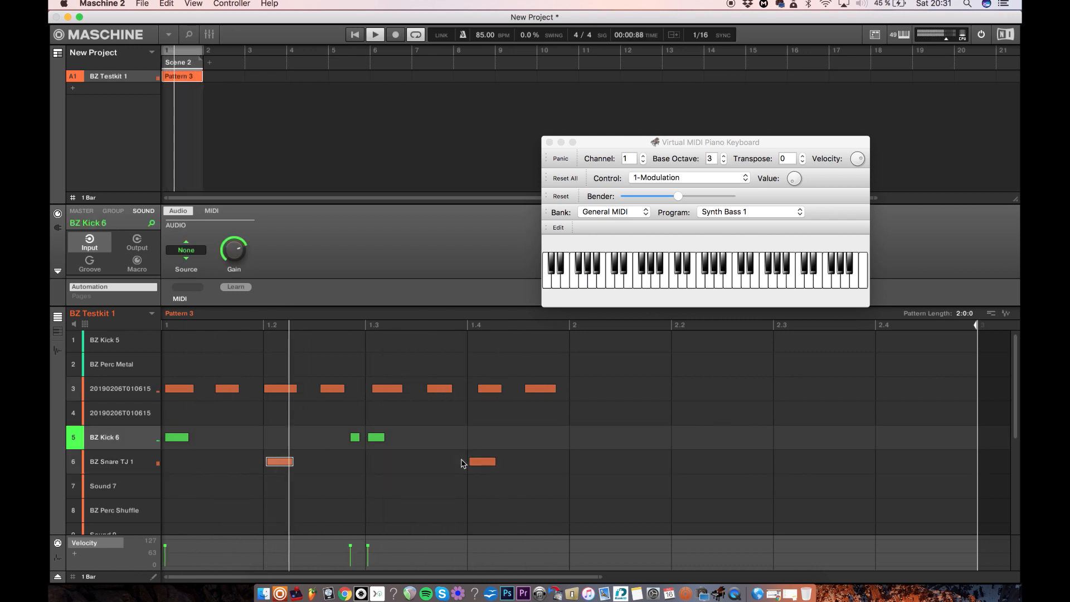
{"action": "key", "text": "Right"}
{"action": "key", "text": "Right"}
{"action": "key", "text": "Right"}
{"action": "key", "text": "Right"}
{"action": "key", "text": "Right"}
{"action": "key", "text": "Right"}
{"action": "key", "text": "alt+Left"}
{"action": "key", "text": "Left"}
{"action": "key", "text": "alt+Left"}
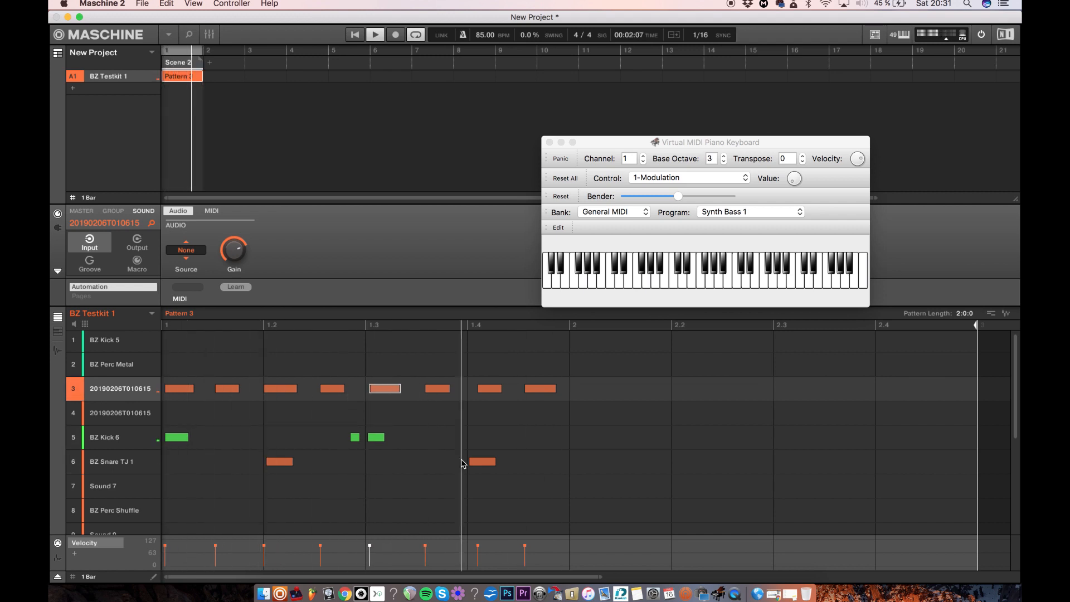
{"action": "key", "text": "Down"}
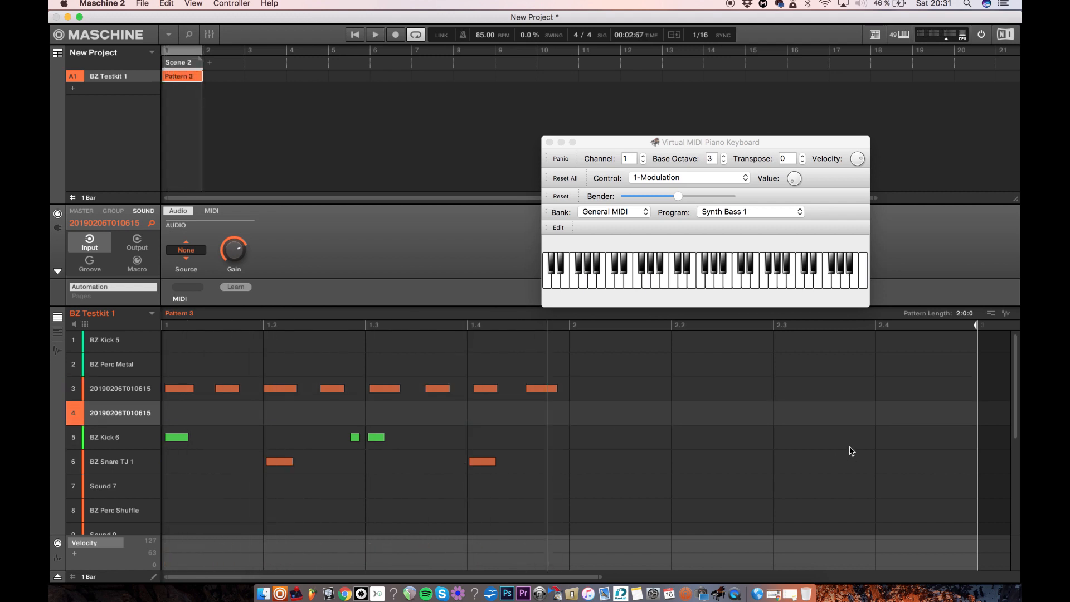
Step: Select all the recorded notes in bar 1 and duplicate them into bar 2 of the pattern, redoing the copy once
{"action": "left_click_drag", "start_coordinate": [592, 352], "coordinate": [152, 469]}
{"action": "left_click", "coordinate": [121, 397]}
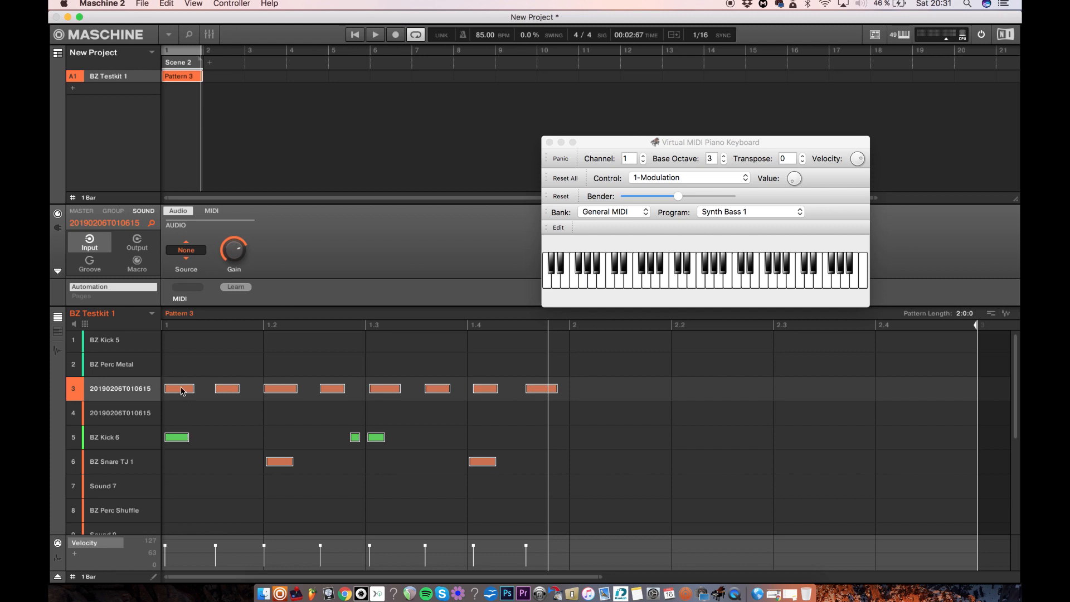
{"action": "left_click_drag", "start_coordinate": [183, 391], "coordinate": [588, 391]}
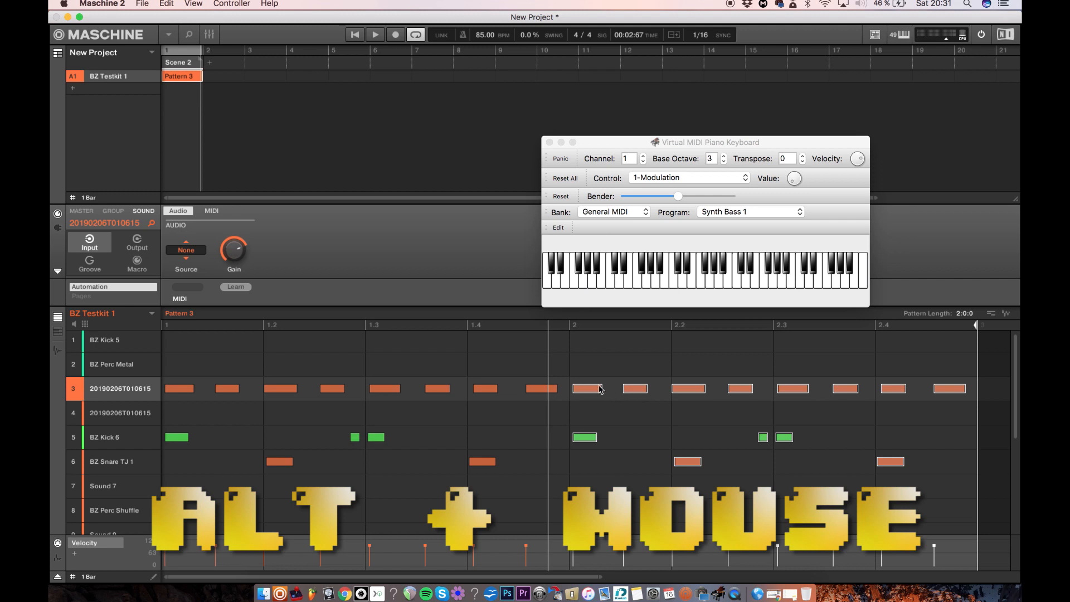
{"action": "key", "text": "super+z"}
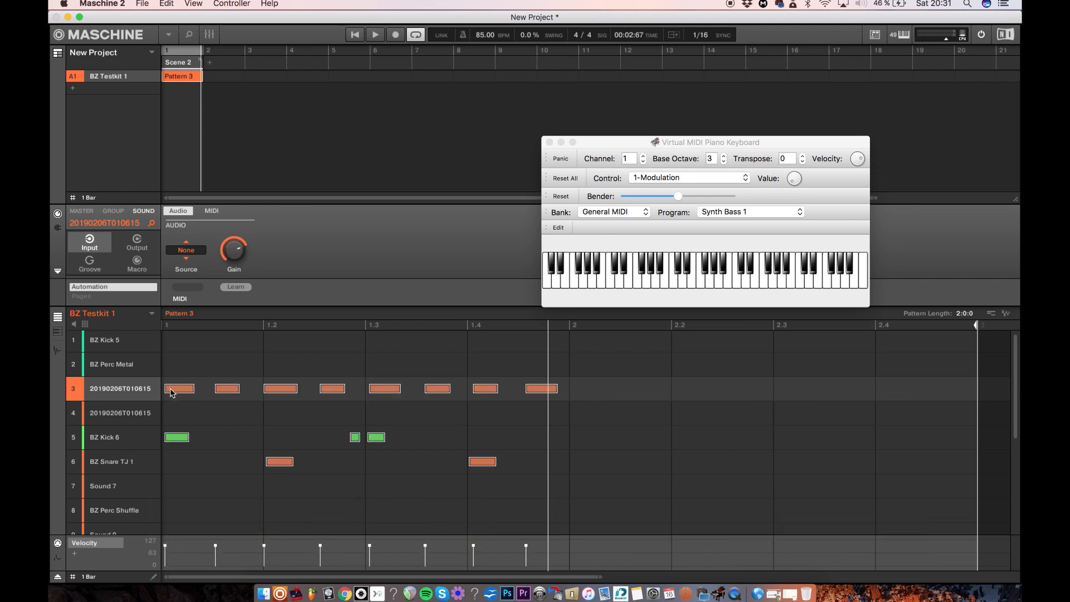
{"action": "key", "text": "super+shift+z"}
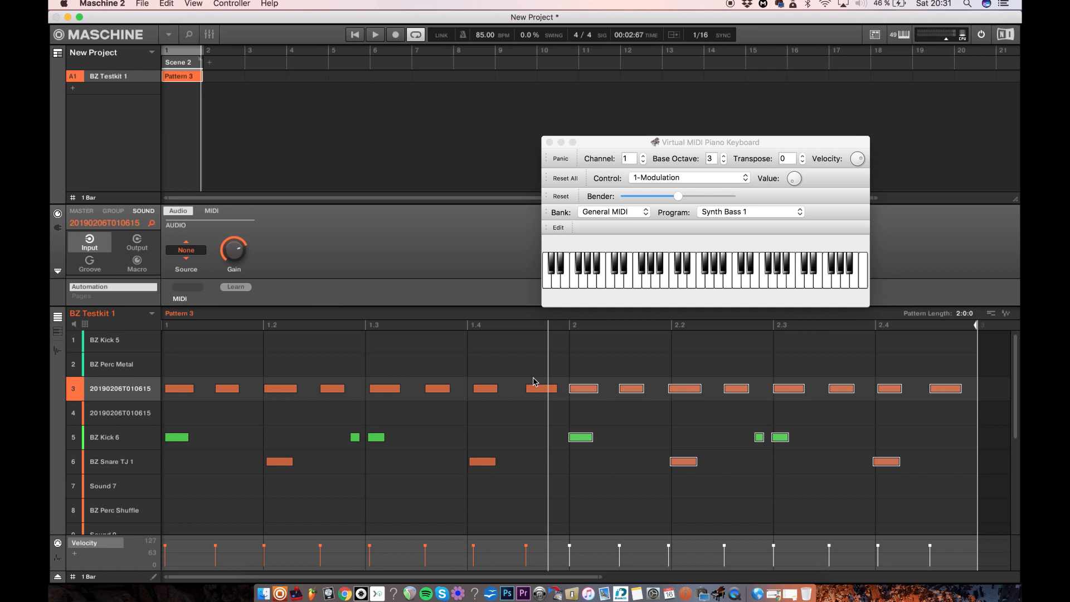
{"action": "left_click_drag", "start_coordinate": [534, 382], "coordinate": [600, 385]}
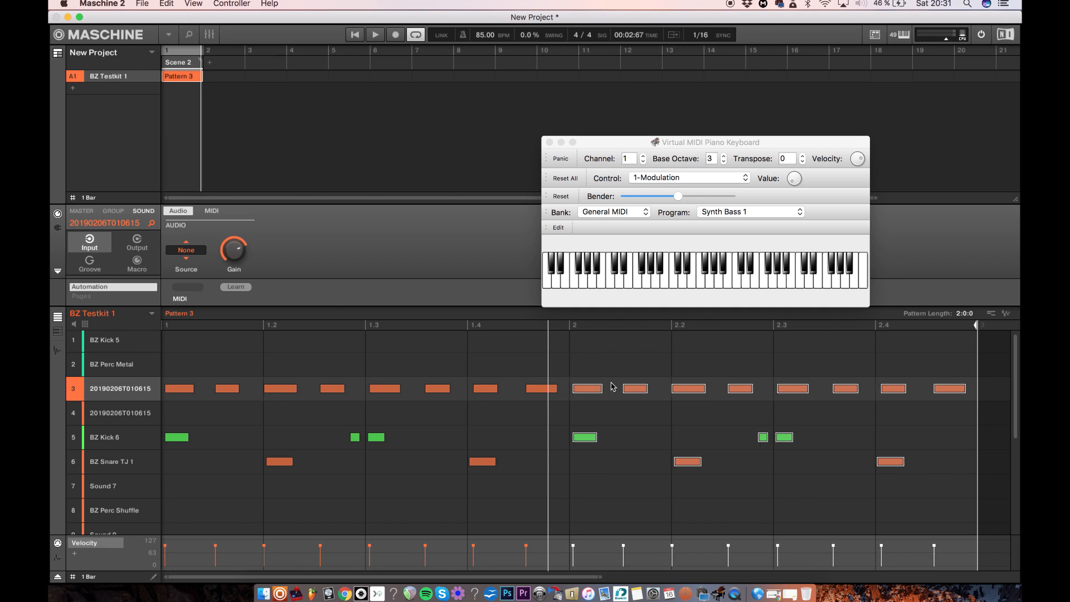
Step: Deselect the duplicated notes, play the two-bar pattern and restart playback from its beginning
{"action": "left_click", "coordinate": [509, 392]}
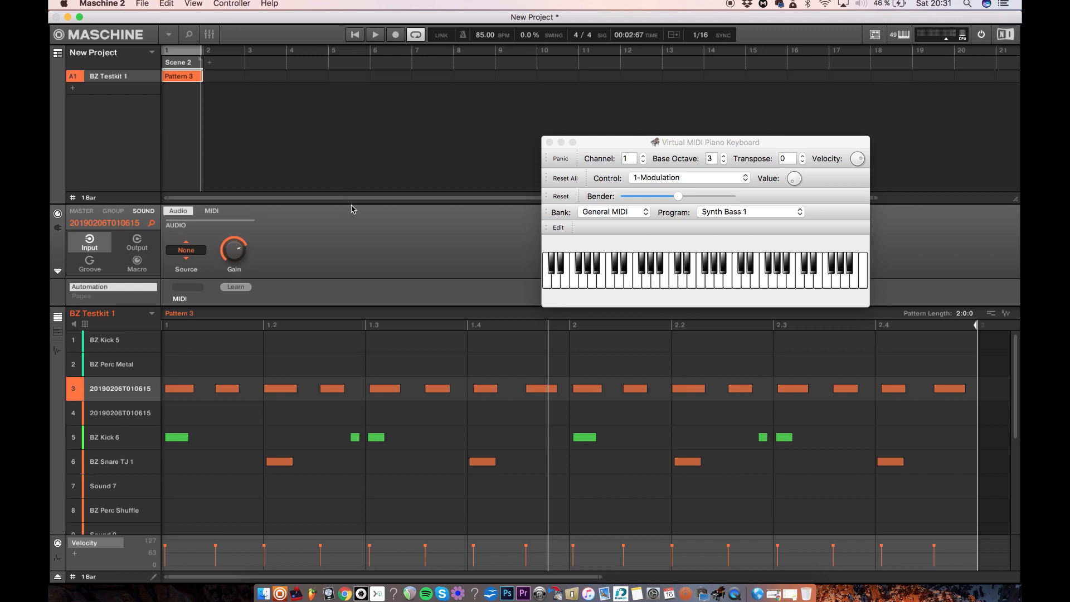
{"action": "key", "text": "super+space"}
{"action": "key", "text": "Escape"}
{"action": "key", "text": "space"}
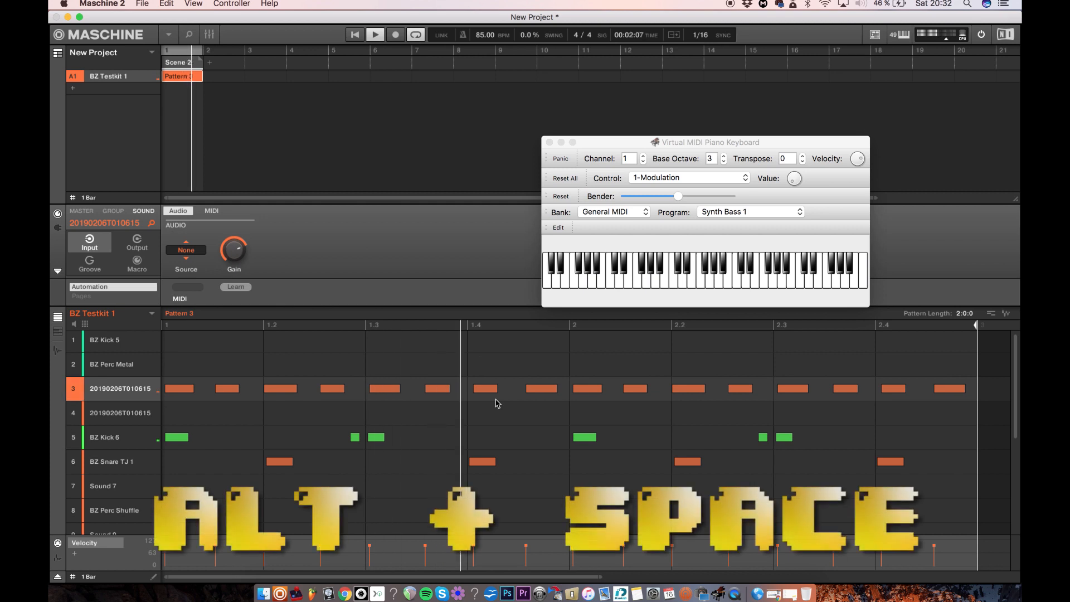
{"action": "key", "text": "alt+space"}
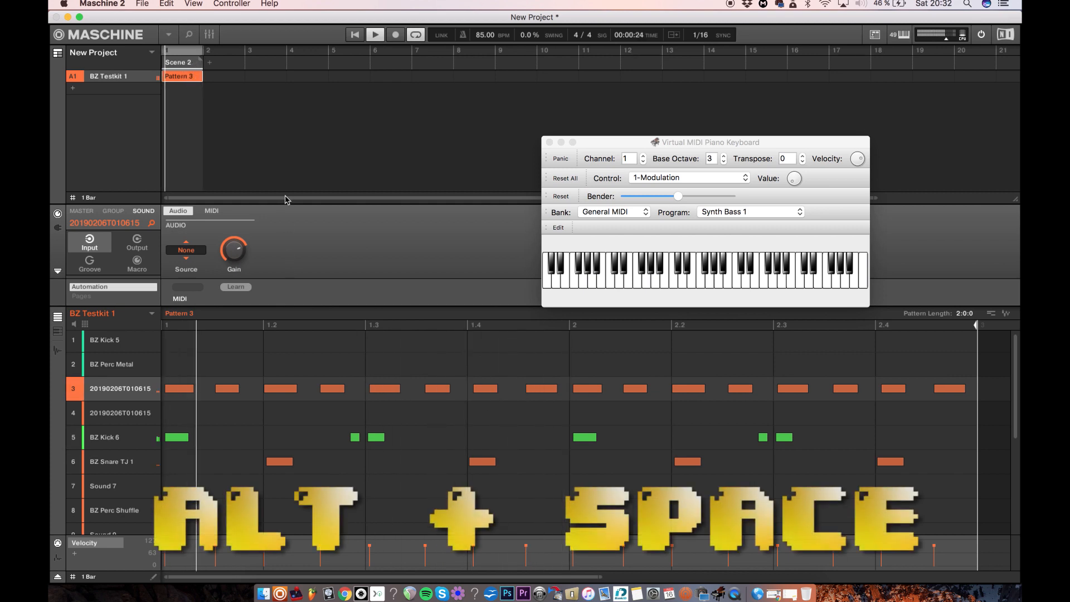
Step: Add a second group and load the Smutty Upright preset of The Gentleman onto its first sound
{"action": "left_click", "coordinate": [105, 88]}
{"action": "left_click", "coordinate": [188, 35]}
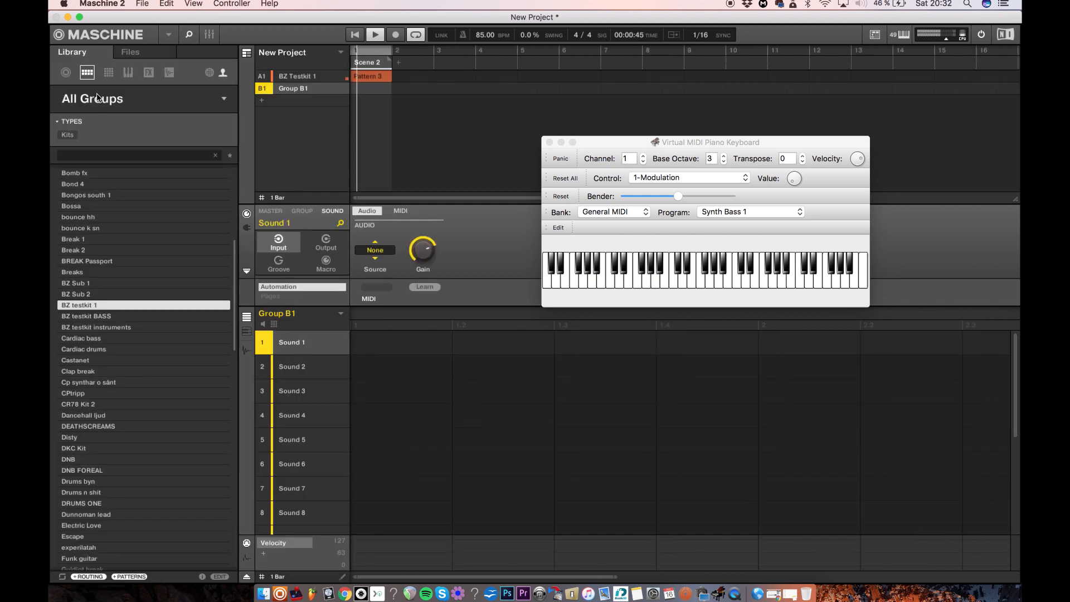
{"action": "left_click", "coordinate": [109, 72]}
{"action": "left_click", "coordinate": [127, 73]}
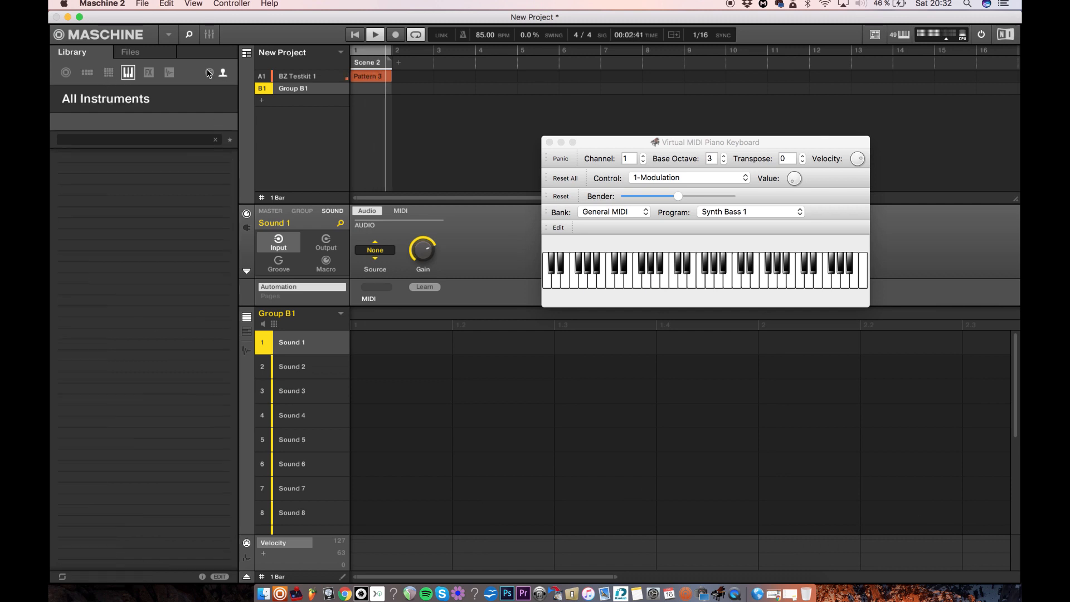
{"action": "left_click", "coordinate": [129, 104]}
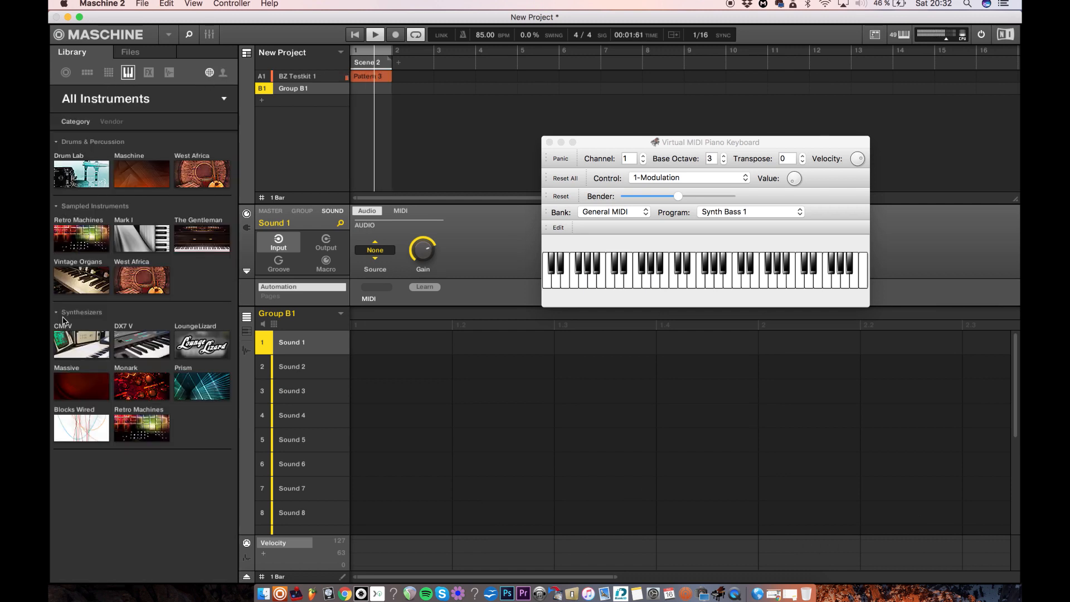
{"action": "left_click", "coordinate": [198, 237]}
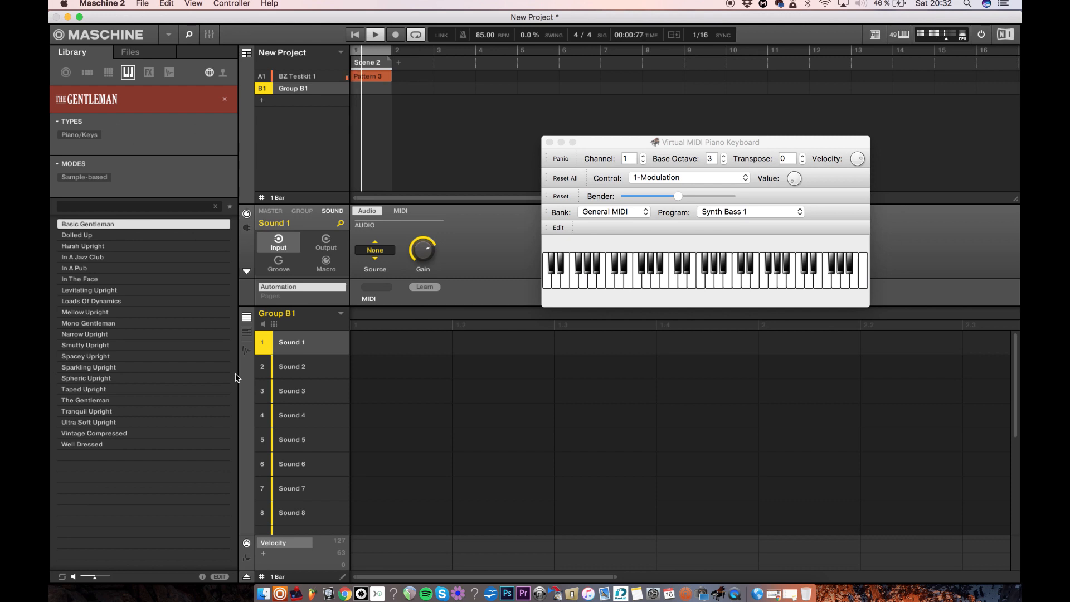
{"action": "left_click", "coordinate": [149, 345]}
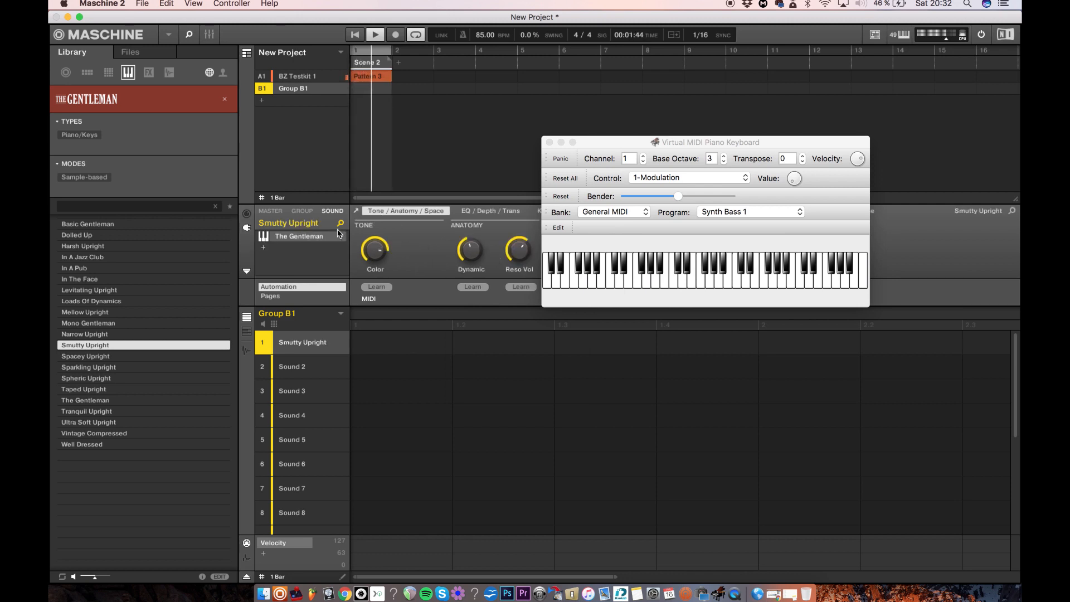
Step: Switch to the virtual MIDI keyboard and play the Smutty Upright piano over the looping drum pattern
{"action": "left_click", "coordinate": [637, 141]}
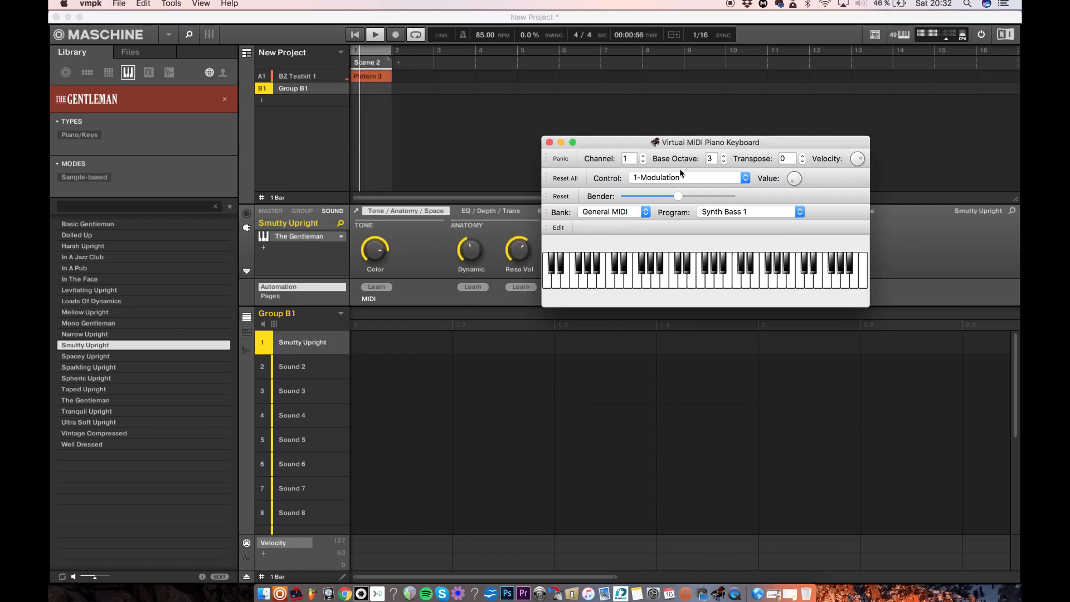
{"action": "key", "text": "c"}
{"action": "key", "text": "b"}
{"action": "key", "text": "m"}
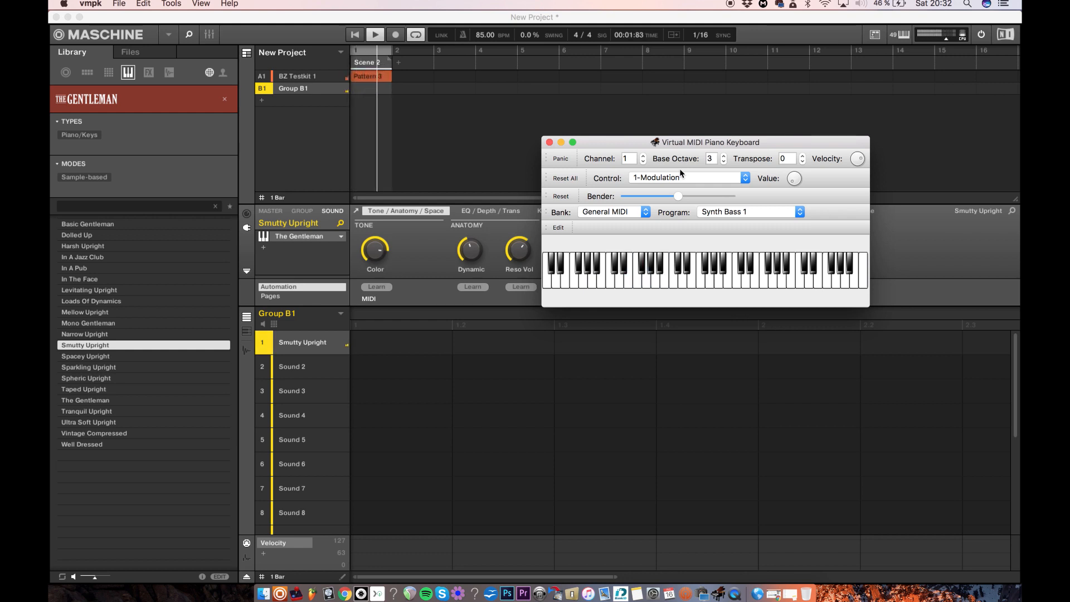
{"action": "key", "text": "c"}
{"action": "key", "text": "b"}
{"action": "key", "text": "m"}
{"action": "key", "text": "z"}
{"action": "key", "text": "b"}
{"action": "key", "text": "n"}
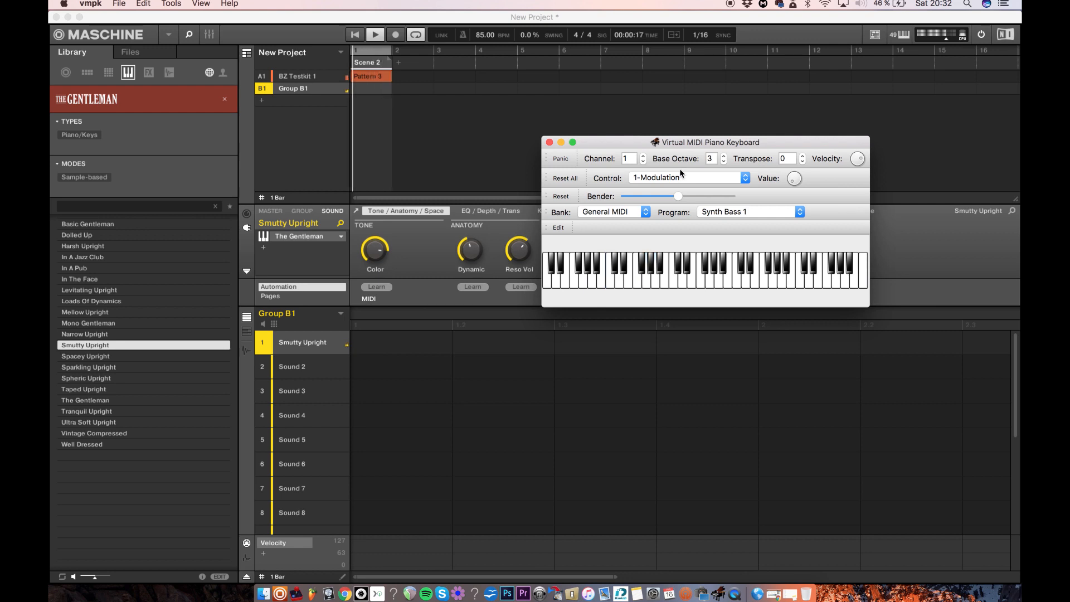
{"action": "key", "text": "z"}
{"action": "key", "text": "c"}
{"action": "key", "text": "v"}
{"action": "key", "text": "n"}
{"action": "key", "text": "z"}
{"action": "key", "text": "b"}
{"action": "key", "text": "n"}
{"action": "key", "text": "u"}
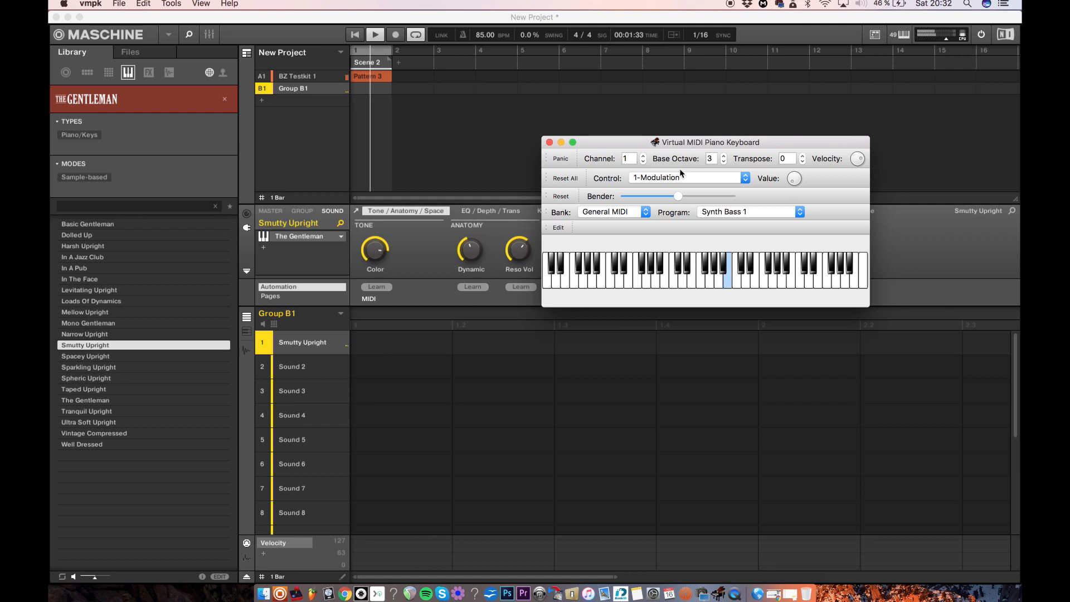
{"action": "key", "text": "e"}
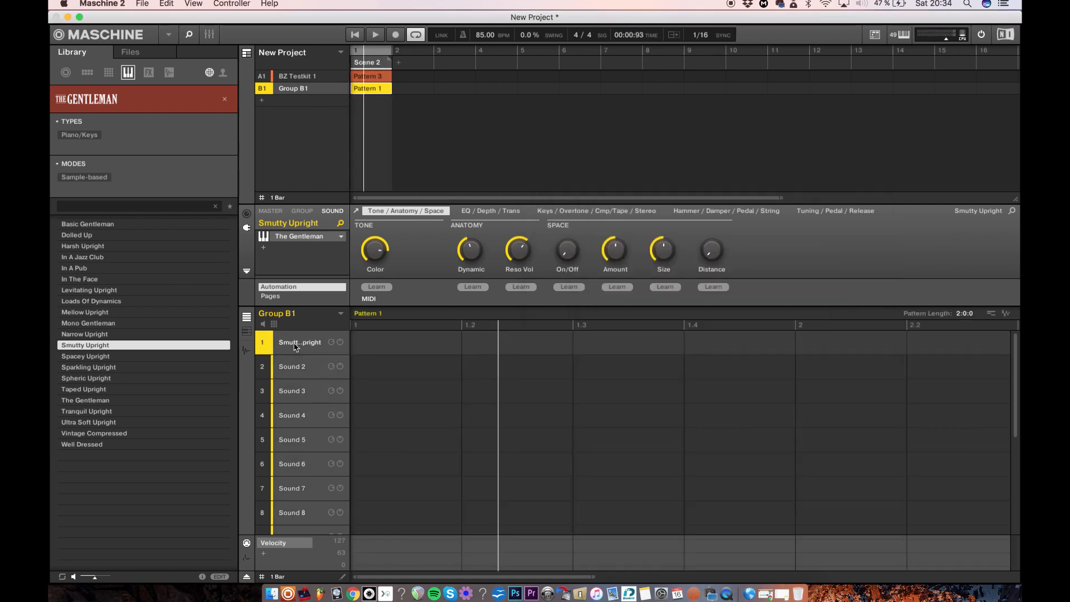
Step: Show Pattern 1 of Group B1 in the piano roll, and toggle to the mixer view and back
{"action": "left_click", "coordinate": [246, 331]}
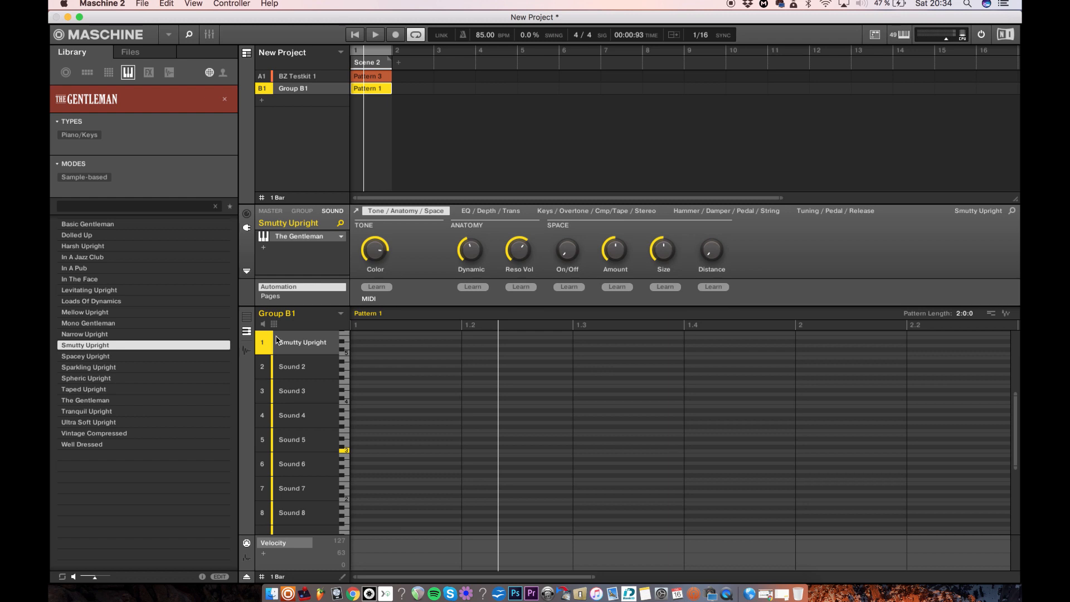
{"action": "key", "text": "Tab"}
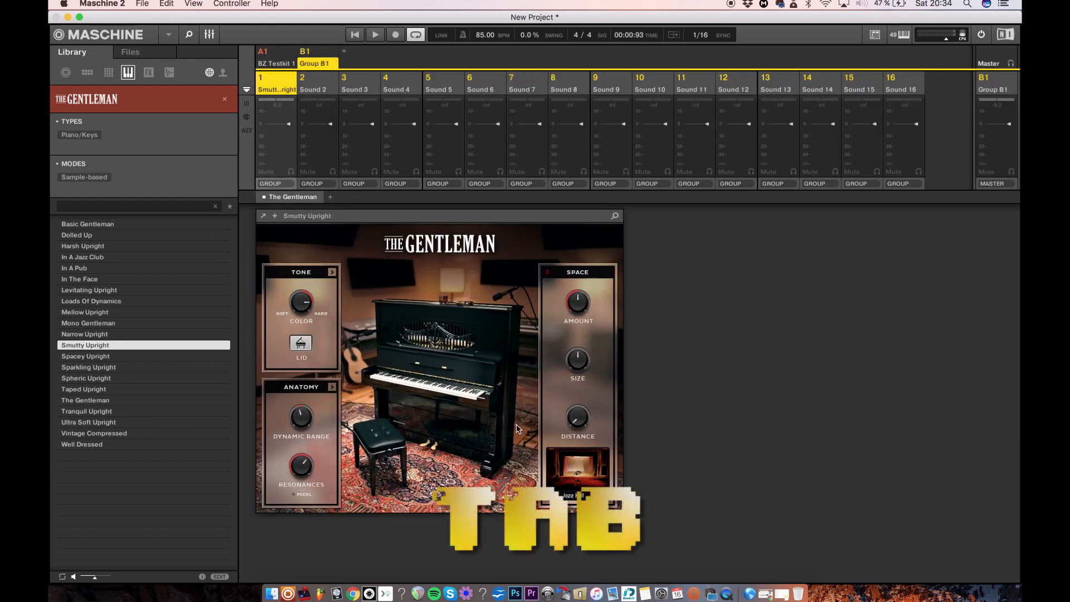
{"action": "key", "text": "Tab"}
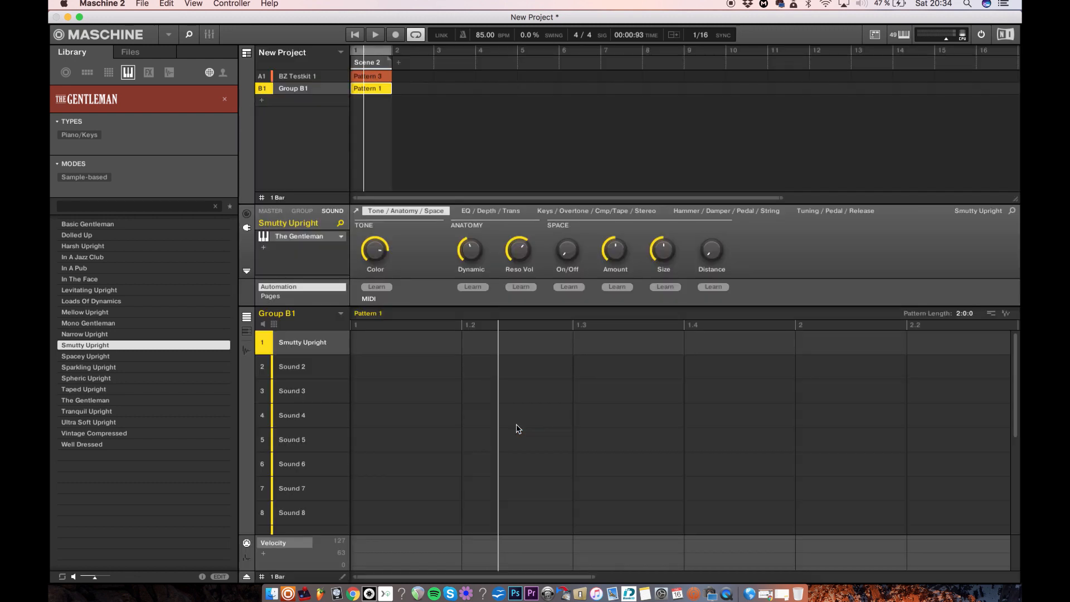
Step: Toggle the sampling view on and off, and switch the control area between the sound and group levels
{"action": "key", "text": "s"}
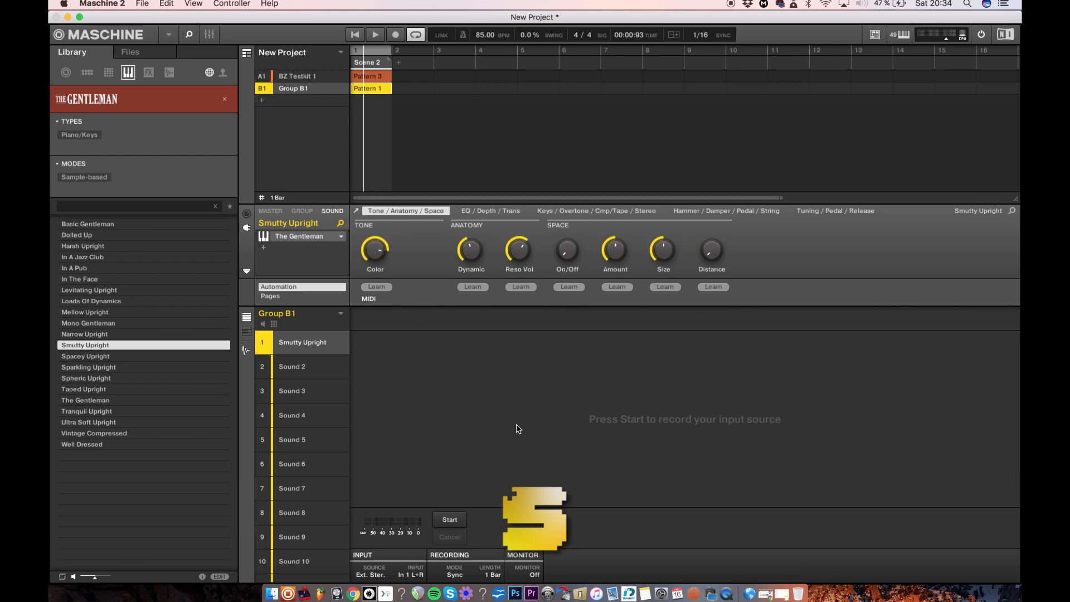
{"action": "key", "text": "d"}
{"action": "key", "text": "d"}
{"action": "key", "text": "d"}
{"action": "key", "text": "d"}
{"action": "key", "text": "d"}
{"action": "key", "text": "d"}
{"action": "key", "text": "s"}
{"action": "key", "text": "d"}
{"action": "key", "text": "d"}
{"action": "key", "text": "d"}
{"action": "key", "text": "d"}
{"action": "key", "text": "d"}
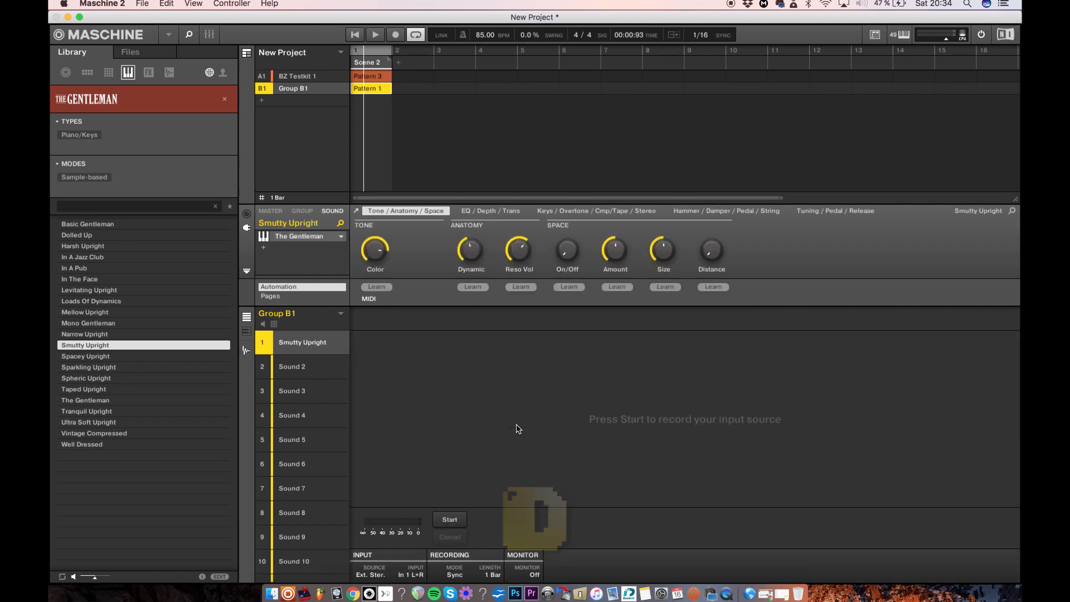
{"action": "key", "text": "d"}
{"action": "key", "text": "d"}
{"action": "key", "text": "d"}
{"action": "key", "text": "d"}
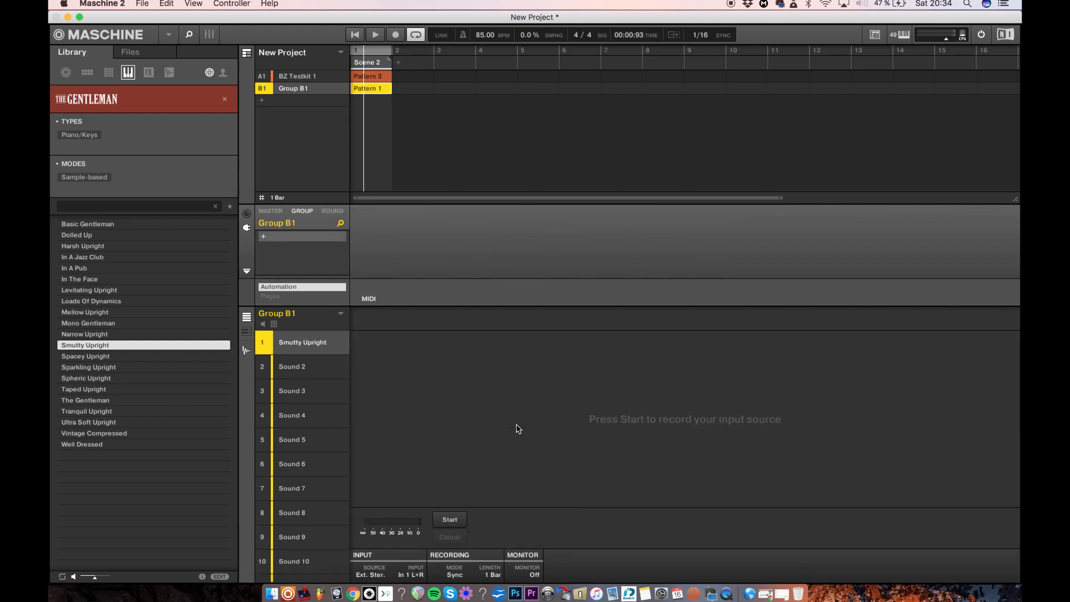
{"action": "key", "text": "s"}
{"action": "key", "text": "d"}
{"action": "key", "text": "d"}
{"action": "key", "text": "d"}
{"action": "key", "text": "d"}
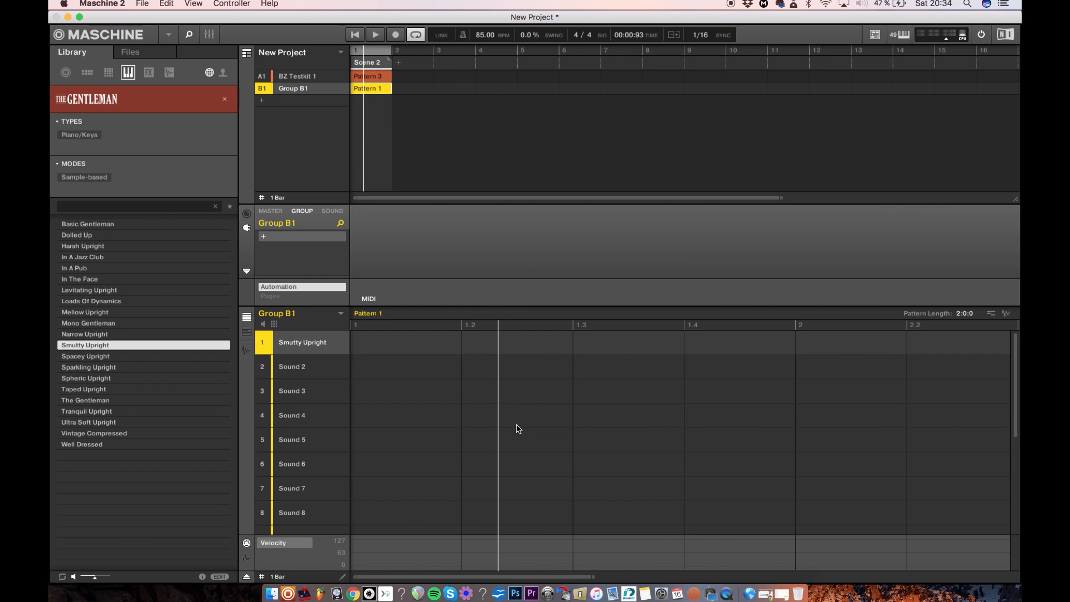
Step: Switch Pattern 1's editor between the piano roll and the sound list view
{"action": "key", "text": "k"}
{"action": "key", "text": "w"}
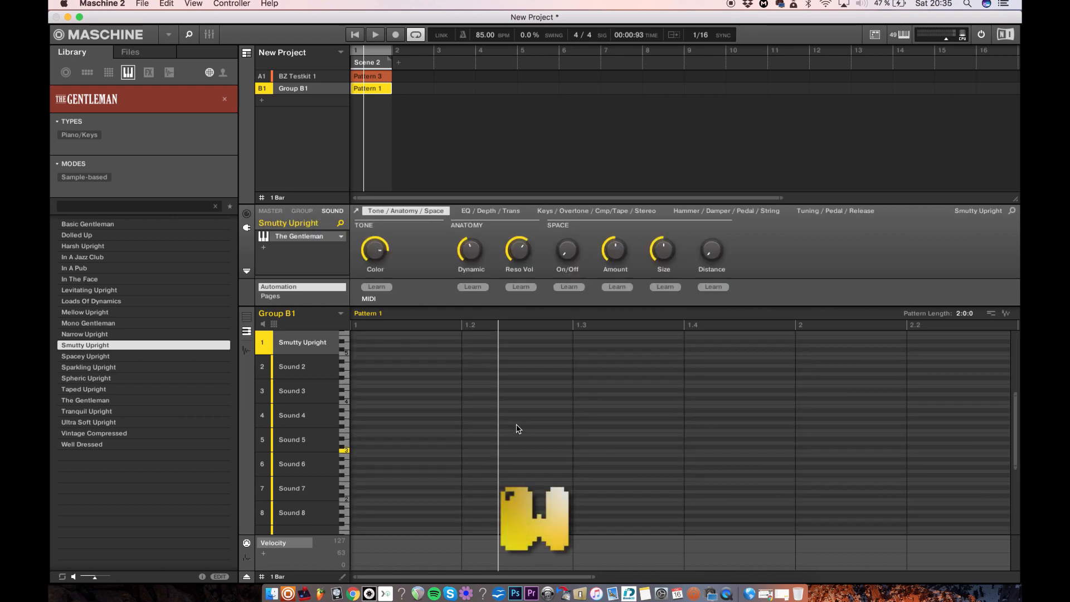
{"action": "key", "text": "w"}
{"action": "key", "text": "w"}
{"action": "key", "text": "w"}
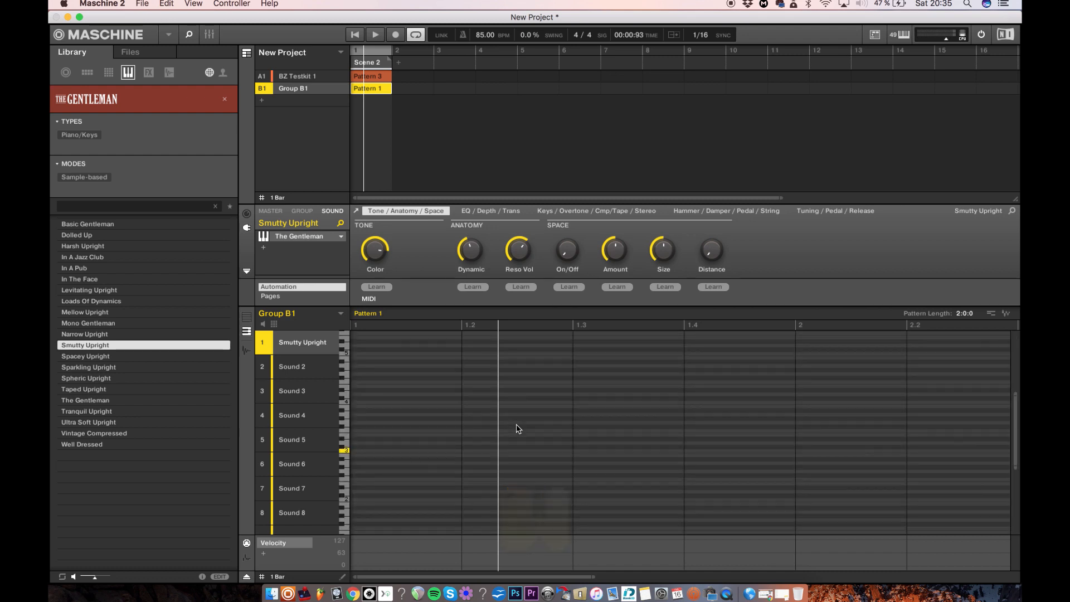
{"action": "key", "text": "e"}
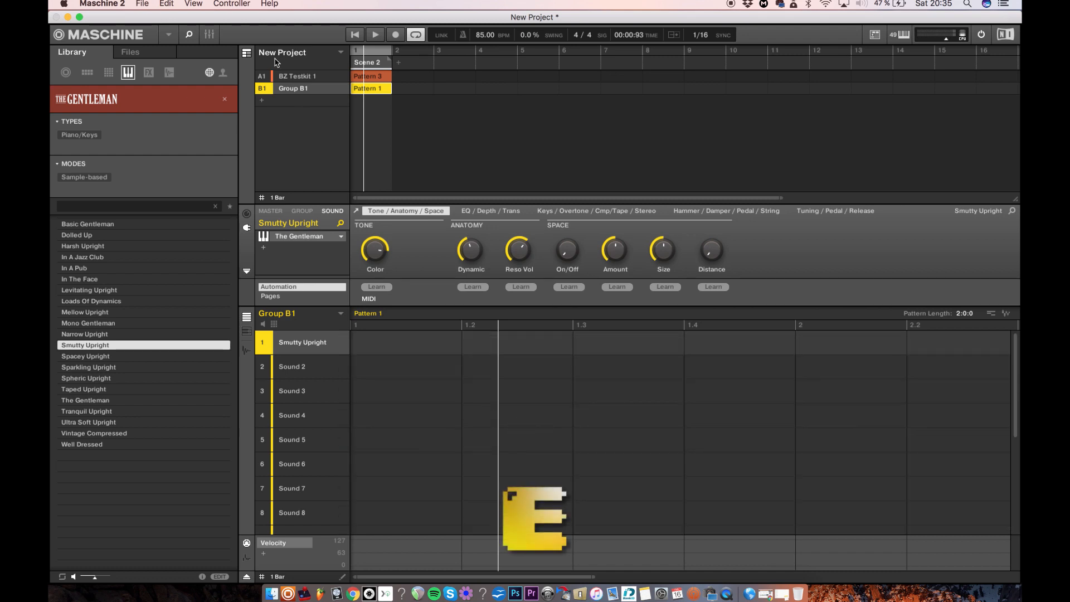
Step: In BZ Testkit 1, paint a one-bar note on sound 3, undo it, and paint quarter notes across bar 1 on a 1/4 grid
{"action": "left_click", "coordinate": [297, 78]}
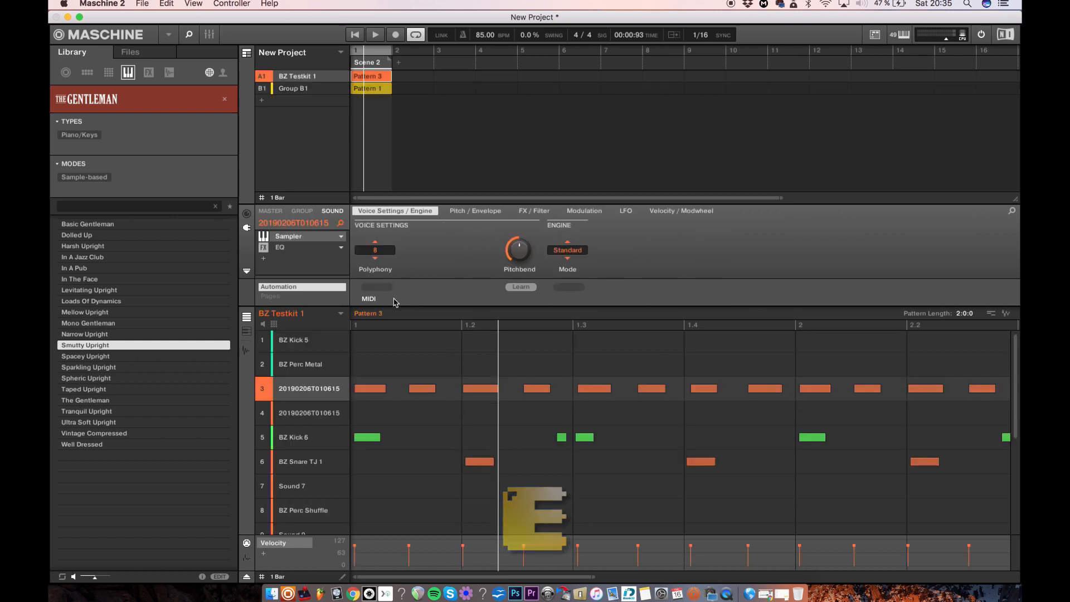
{"action": "left_click", "coordinate": [477, 388]}
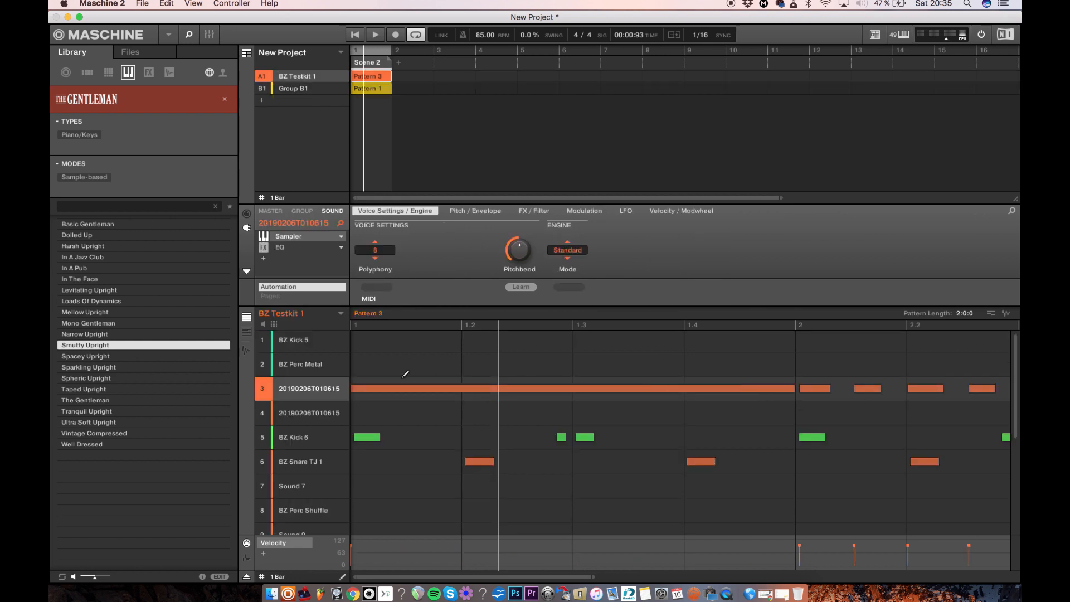
{"action": "key", "text": "super+z"}
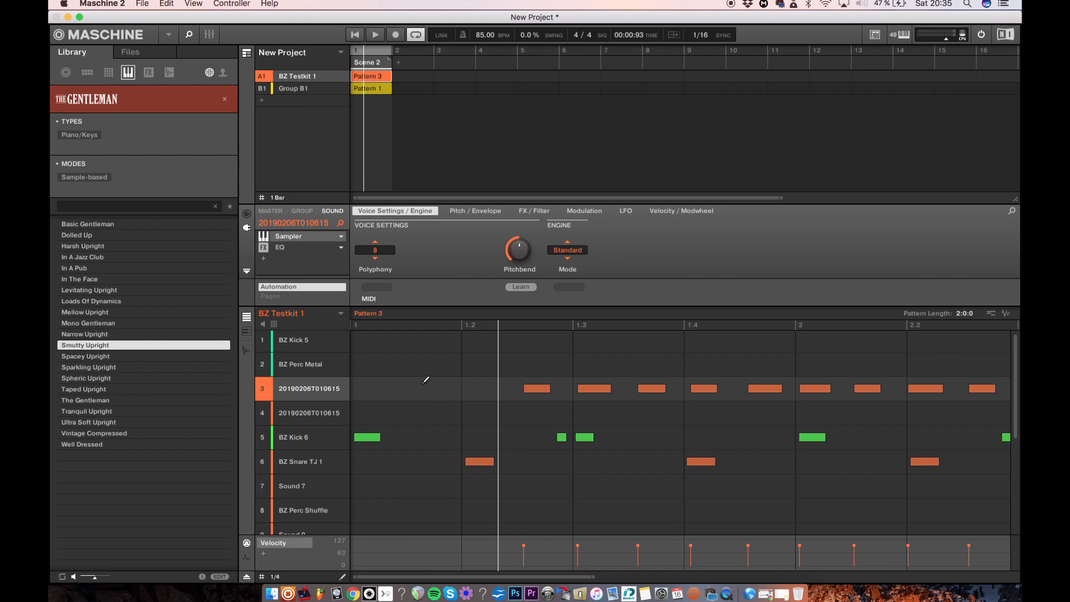
{"action": "left_click", "coordinate": [367, 394]}
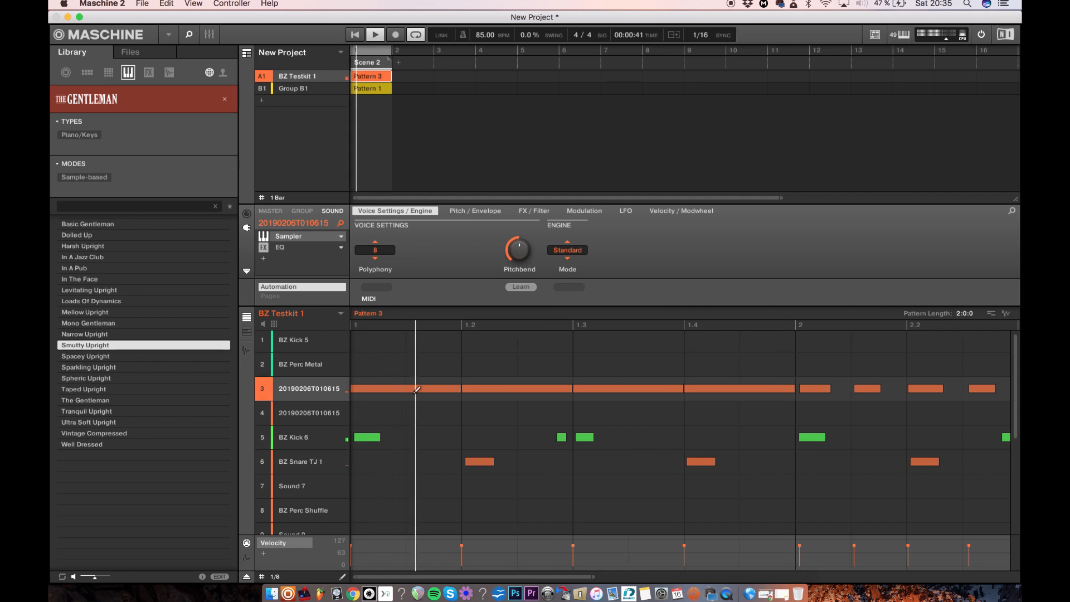
Step: Paint eighth notes across bar 1 of sound 3 using the 1/8 step grid
{"action": "left_click", "coordinate": [433, 386]}
{"action": "left_click", "coordinate": [390, 387]}
{"action": "left_click", "coordinate": [435, 387]}
{"action": "left_click", "coordinate": [494, 385]}
{"action": "left_click", "coordinate": [502, 385]}
{"action": "left_click", "coordinate": [544, 384]}
{"action": "left_click", "coordinate": [601, 385]}
{"action": "left_click", "coordinate": [601, 385]}
{"action": "left_click", "coordinate": [657, 384]}
{"action": "left_click", "coordinate": [710, 385]}
{"action": "left_click", "coordinate": [710, 385]}
{"action": "left_click", "coordinate": [767, 385]}
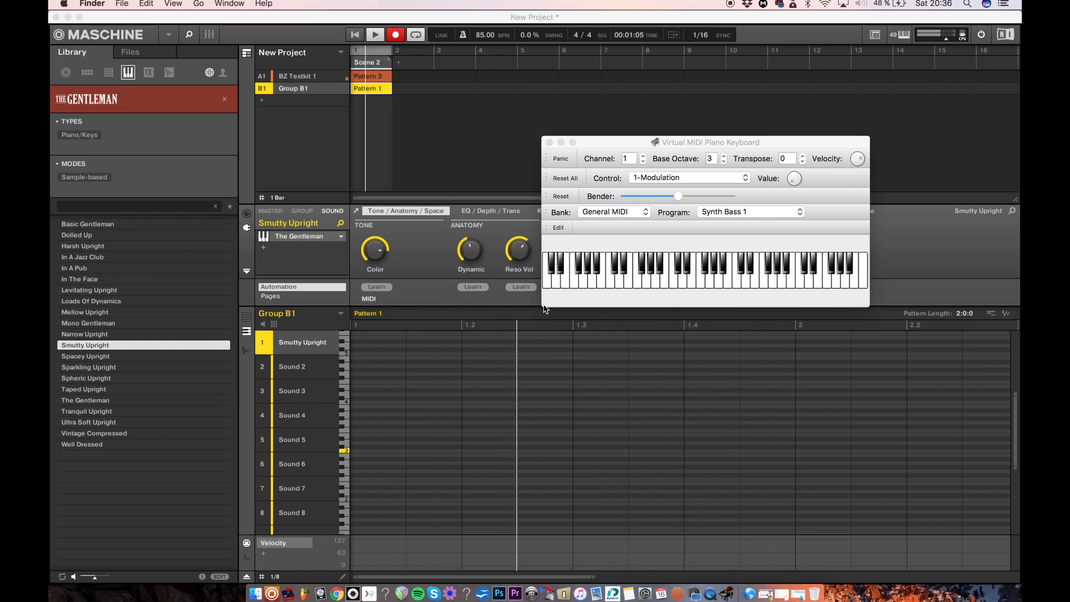
Step: Switch to the virtual MIDI keyboard and record a short low note and a sustained four-note piano chord into Pattern 1 of Group B1
{"action": "left_click", "coordinate": [634, 141]}
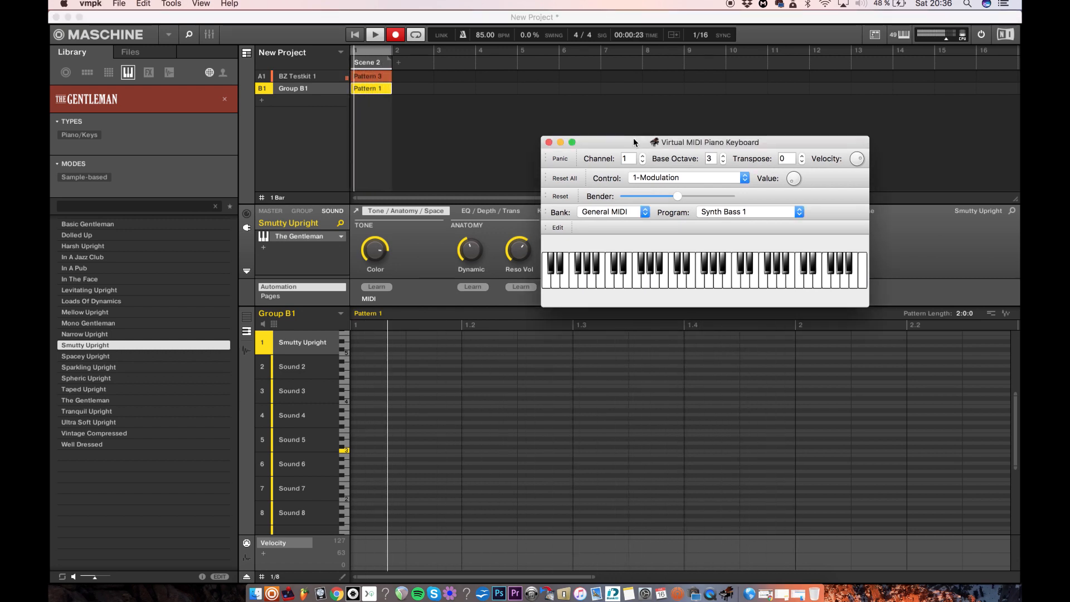
{"action": "key", "text": "u"}
{"action": "key", "text": "6"}
{"action": "key", "text": "e"}
{"action": "key", "text": "2"}
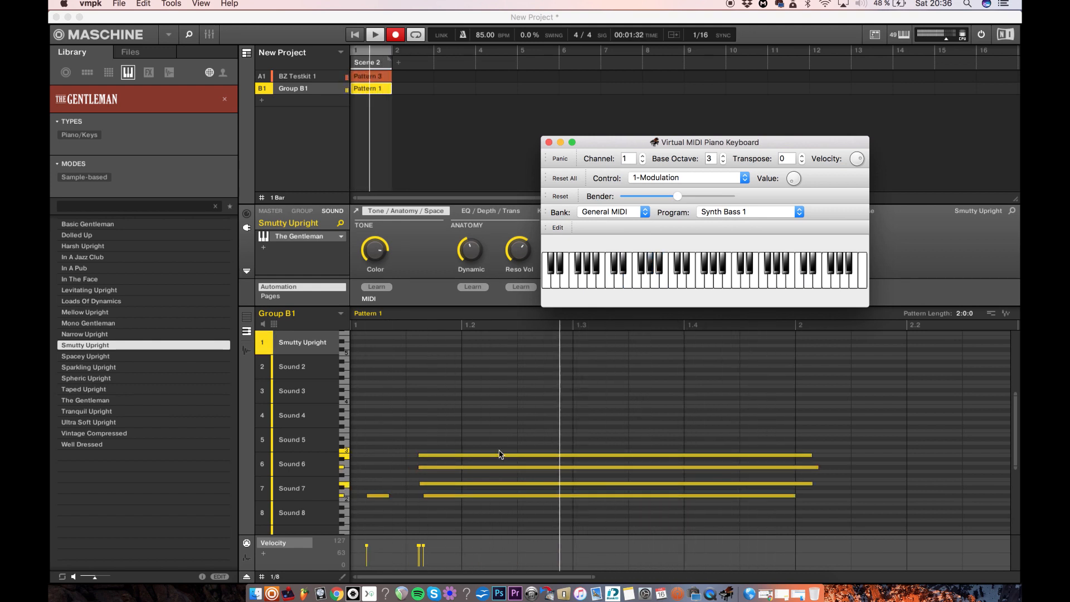
Step: Try deleting the short low note at the start of Pattern 1, and bring it back selected
{"action": "left_click", "coordinate": [377, 496]}
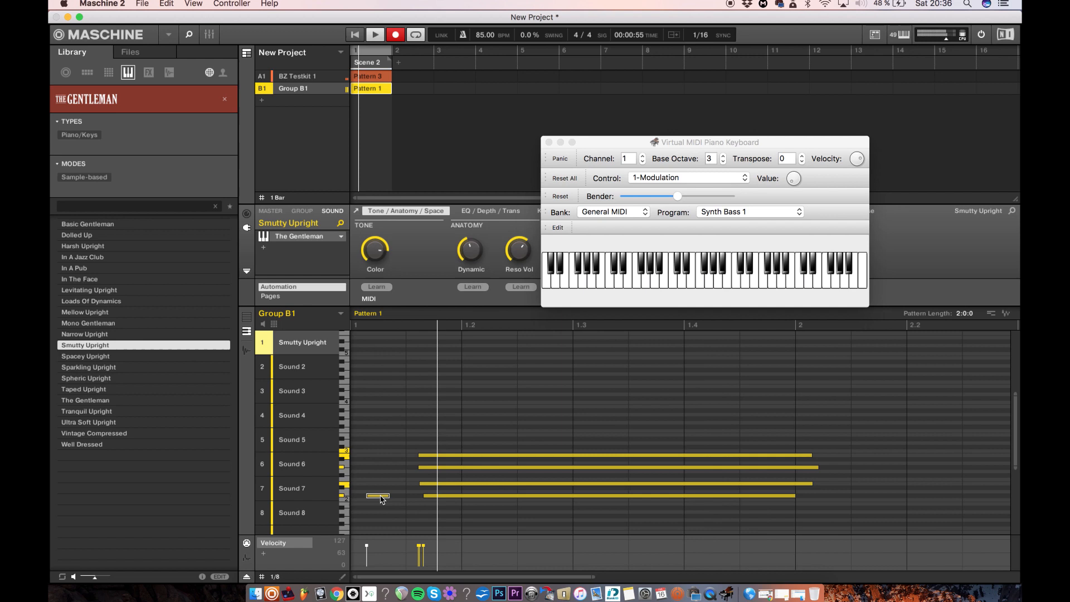
{"action": "key", "text": "Delete"}
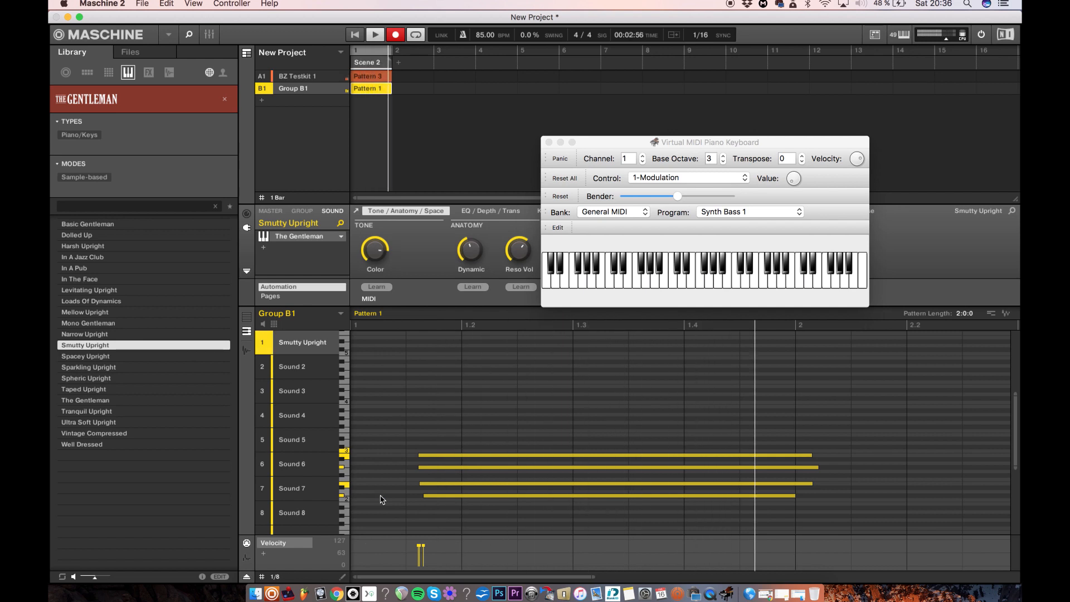
{"action": "left_click", "coordinate": [381, 496]}
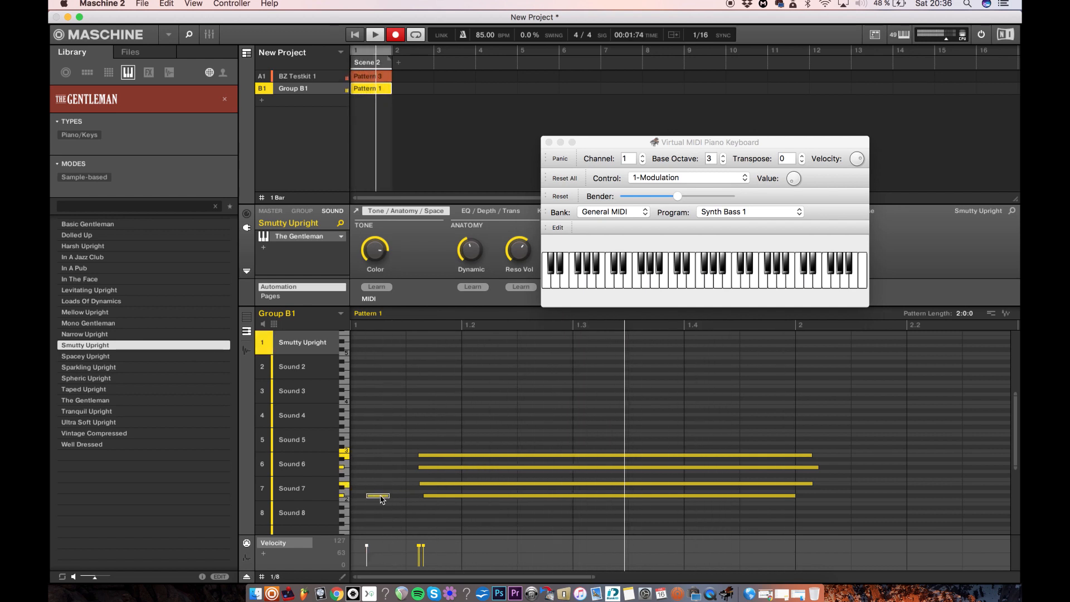
Step: Nudge the short first note slightly earlier and transpose it down five semitones
{"action": "key", "text": "Left"}
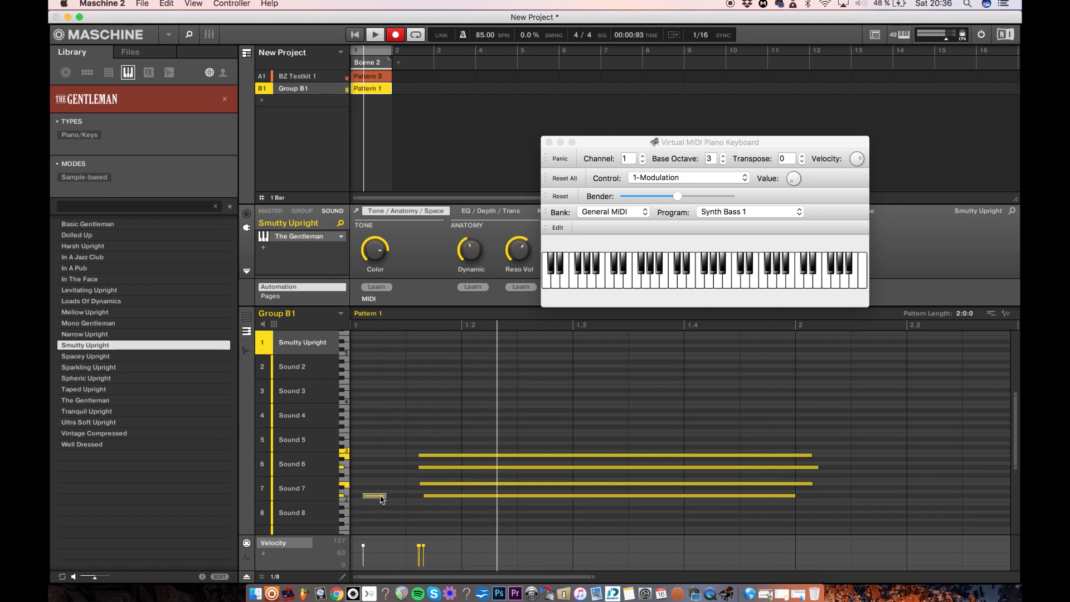
{"action": "key", "text": "Down"}
{"action": "key", "text": "Down"}
{"action": "key", "text": "Down"}
{"action": "key", "text": "Down"}
{"action": "key", "text": "Down"}
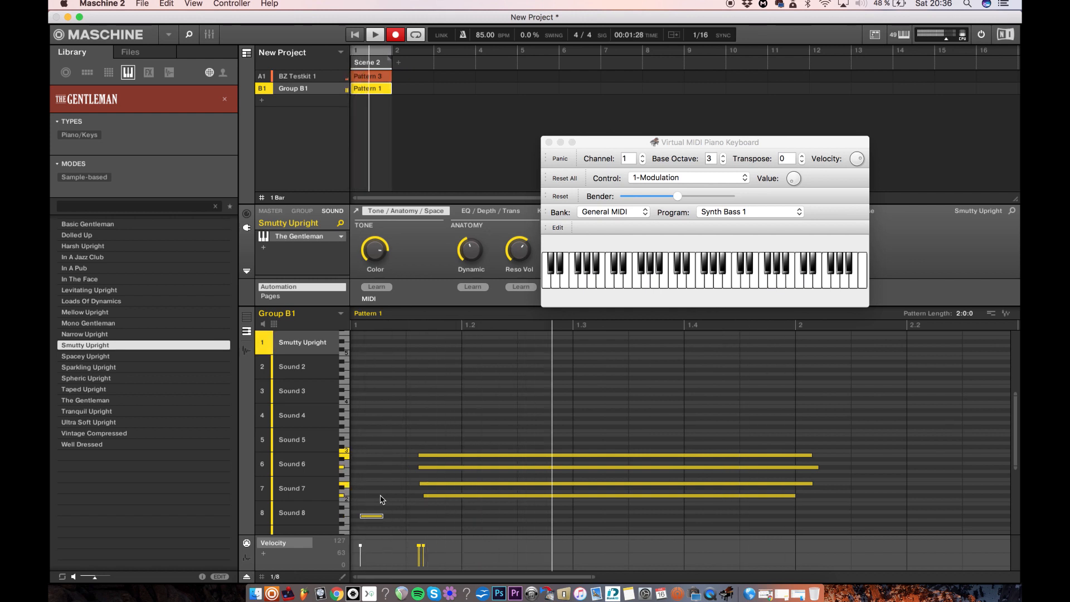
Step: Transpose the short first note of Pattern 1 further down, to one octave below the lowest chord note
{"action": "key", "text": "Down"}
{"action": "key", "text": "Down"}
{"action": "key", "text": "Down"}
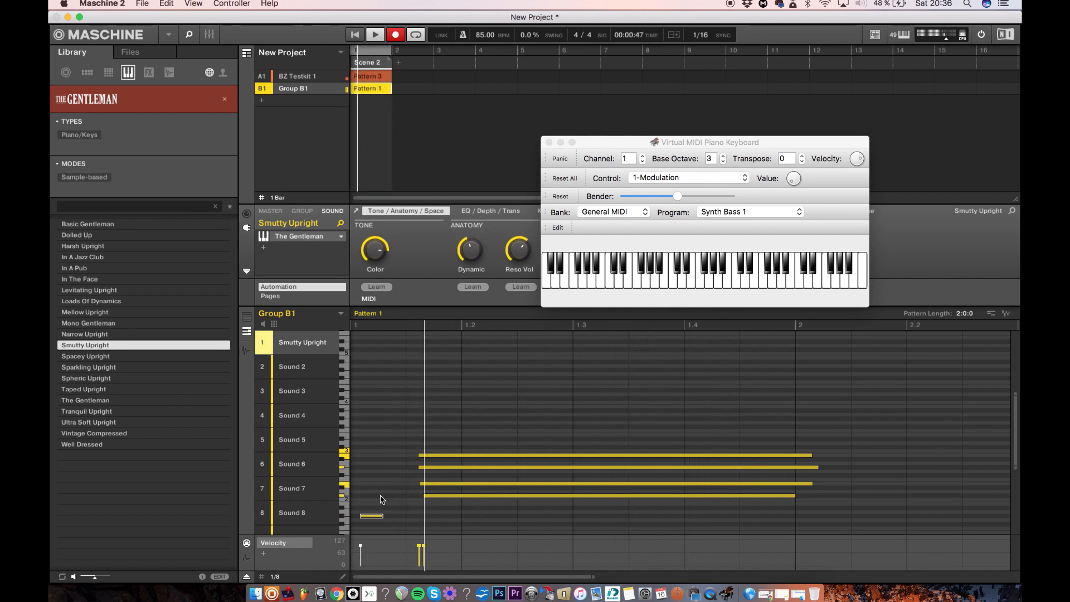
{"action": "key", "text": "Down"}
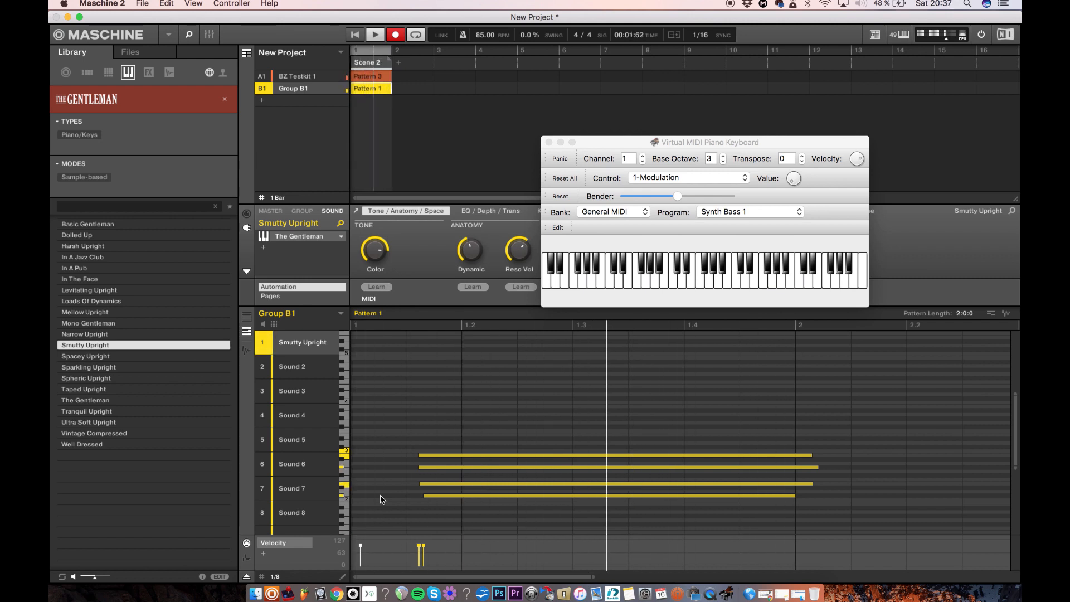
{"action": "scroll", "coordinate": [380, 499], "scroll_direction": "down", "scroll_amount": 1}
{"action": "key", "text": "Down"}
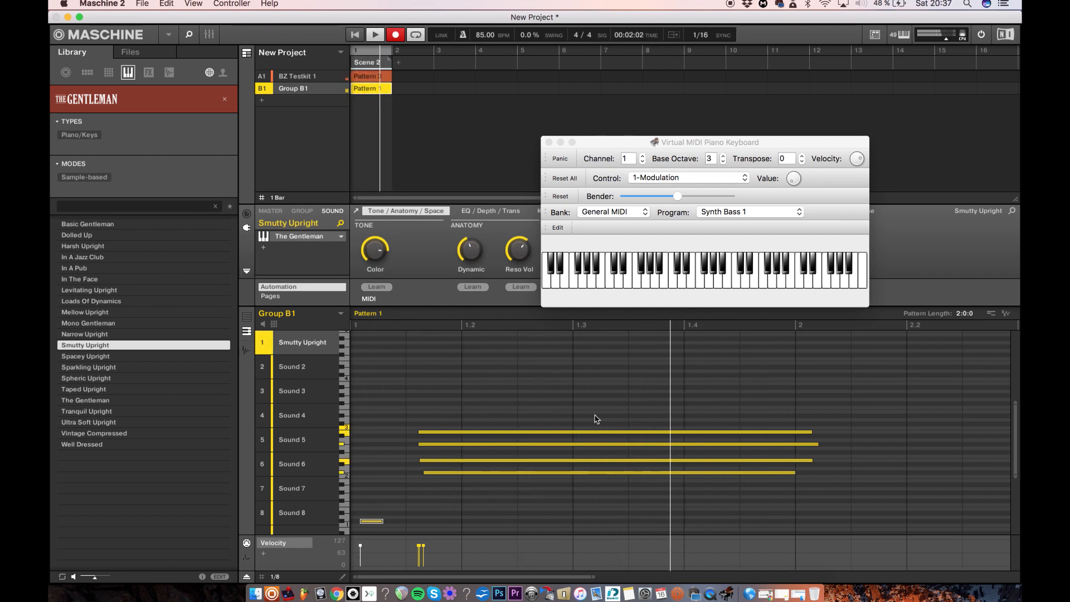
Step: Select the short note and all four chord notes in Pattern 1, lower their velocities to about half, and clear the selection
{"action": "left_click_drag", "start_coordinate": [556, 396], "coordinate": [329, 546]}
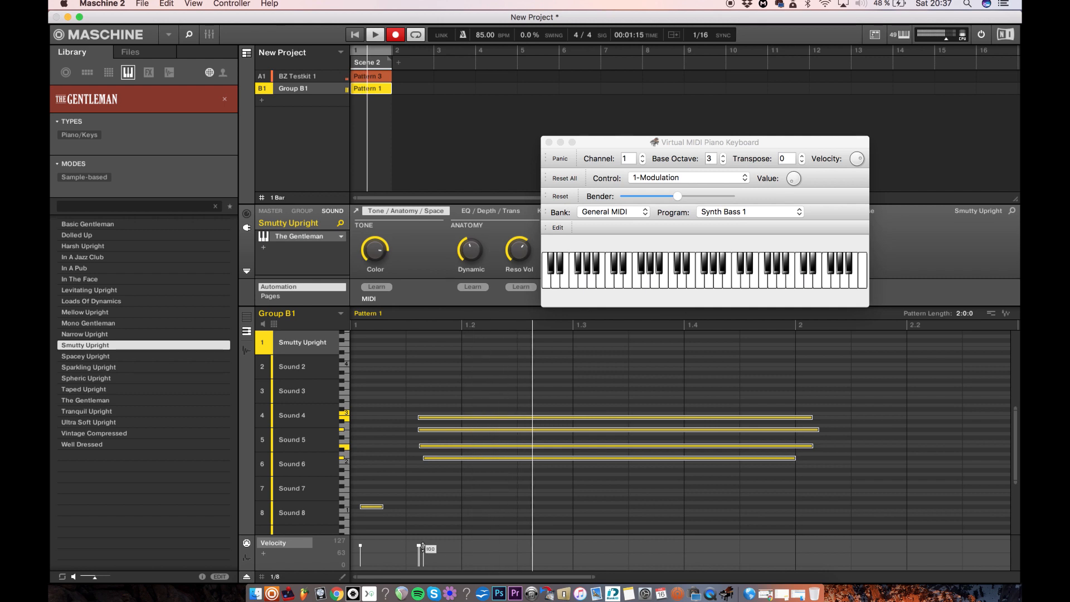
{"action": "left_click", "coordinate": [408, 470]}
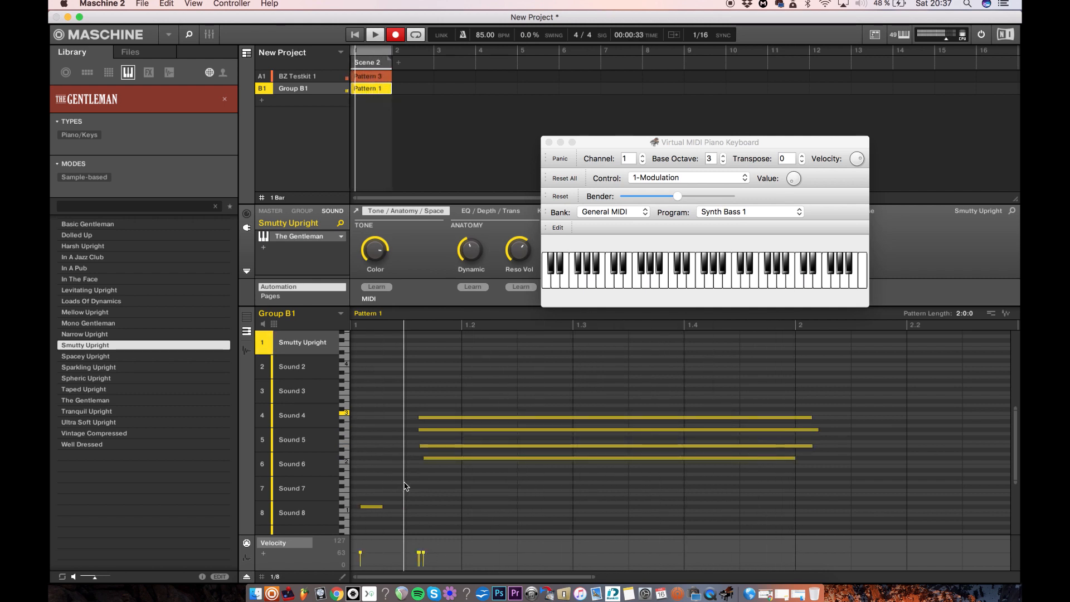
{"action": "key", "text": "super+a"}
{"action": "left_click", "coordinate": [441, 486]}
{"action": "key", "text": "super+a"}
{"action": "left_click", "coordinate": [441, 486]}
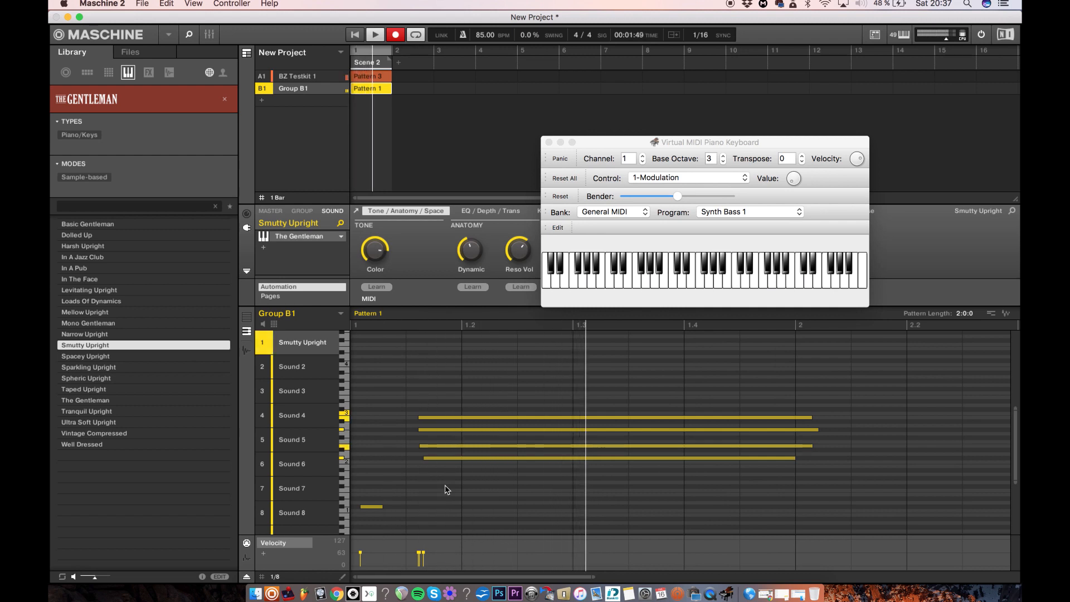